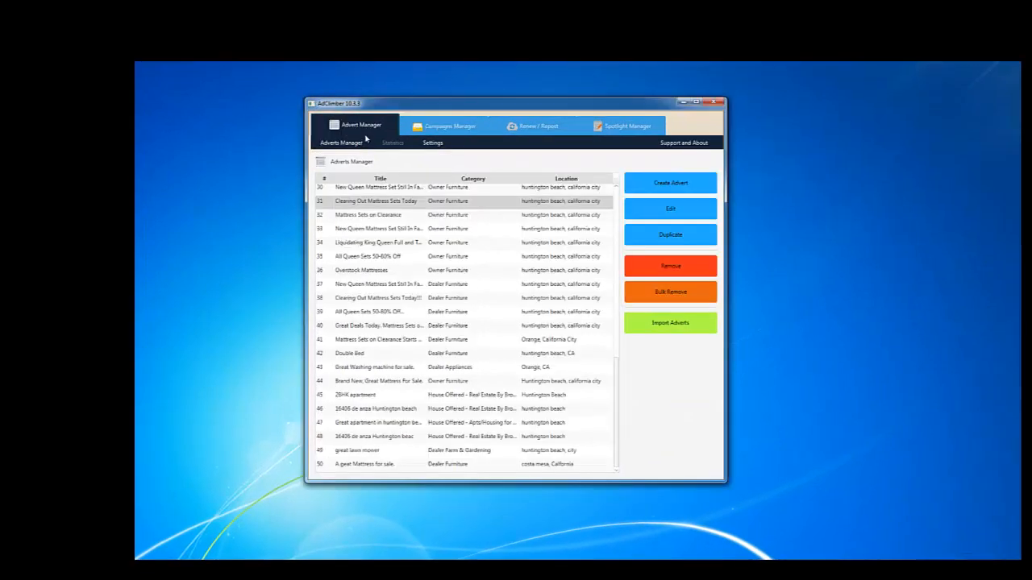
- Check the Facebook / LetGo login in the campaign settings and save the social media details
left_click(435, 129)
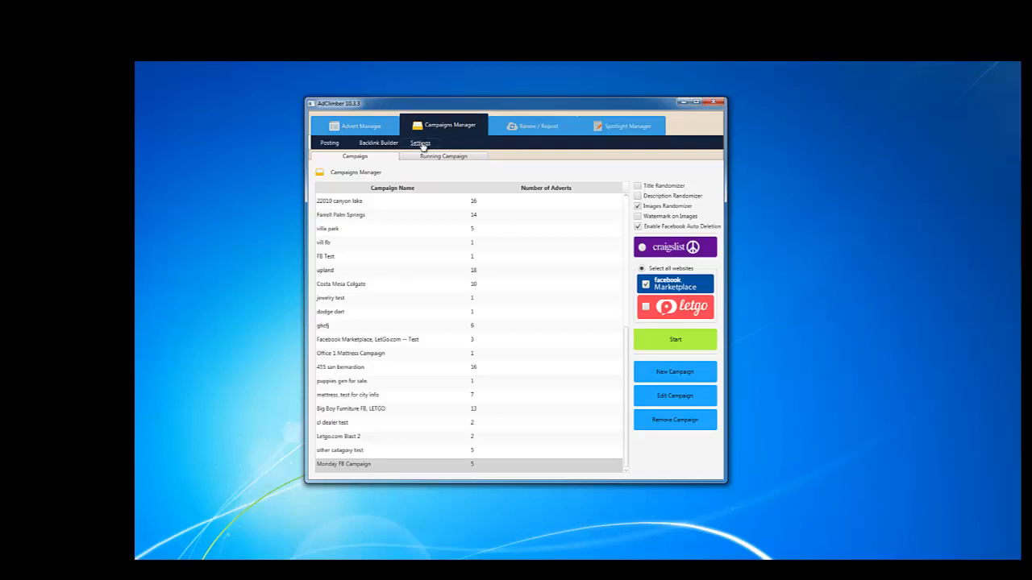
left_click(421, 145)
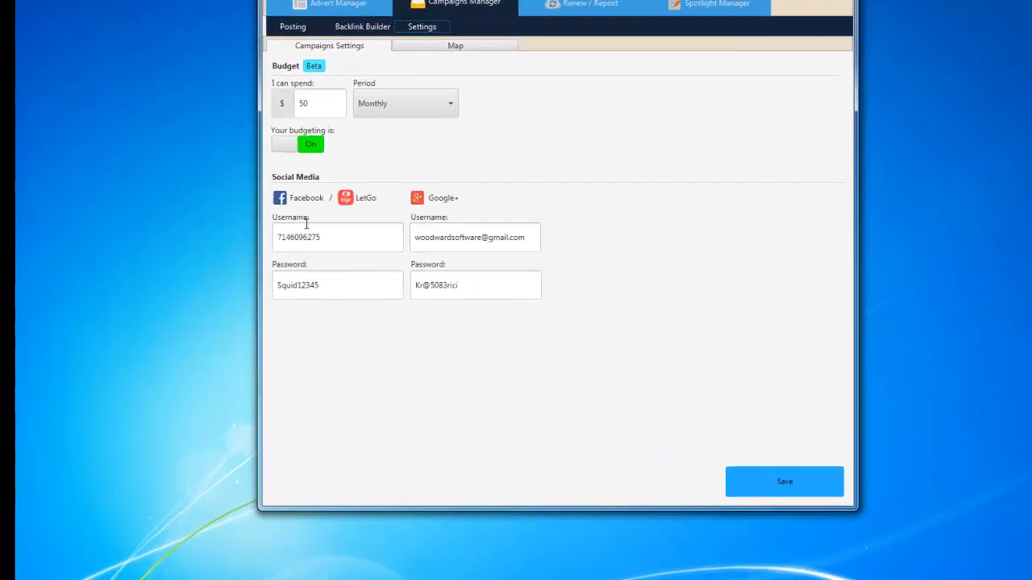
left_click_drag(346, 284, 227, 258)
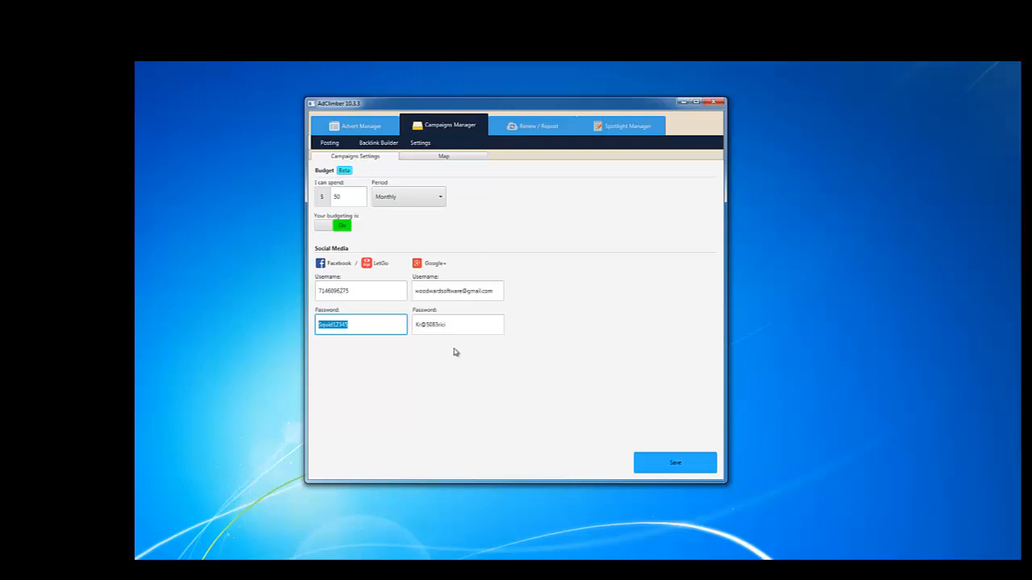
left_click(694, 467)
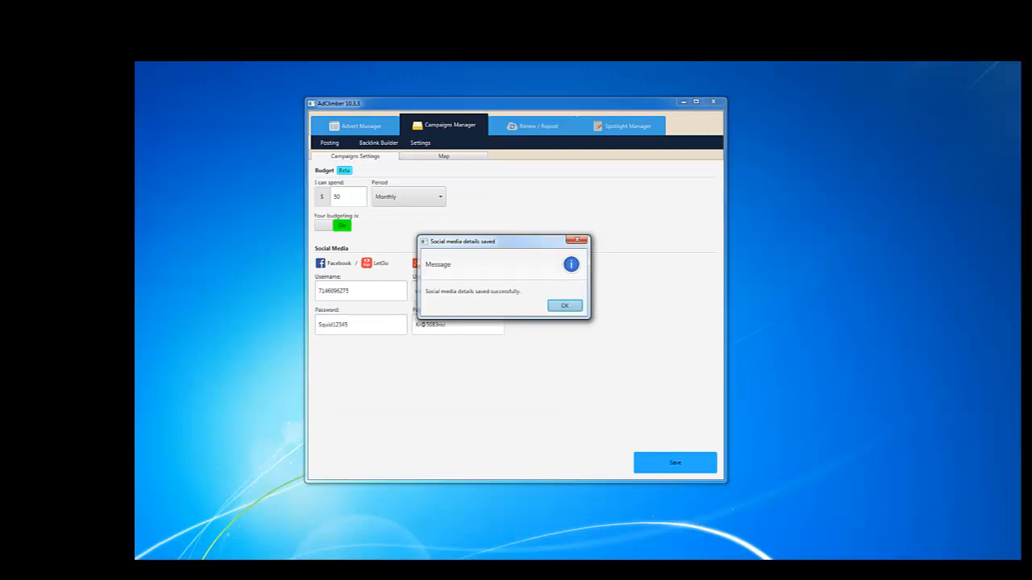
left_click(565, 308)
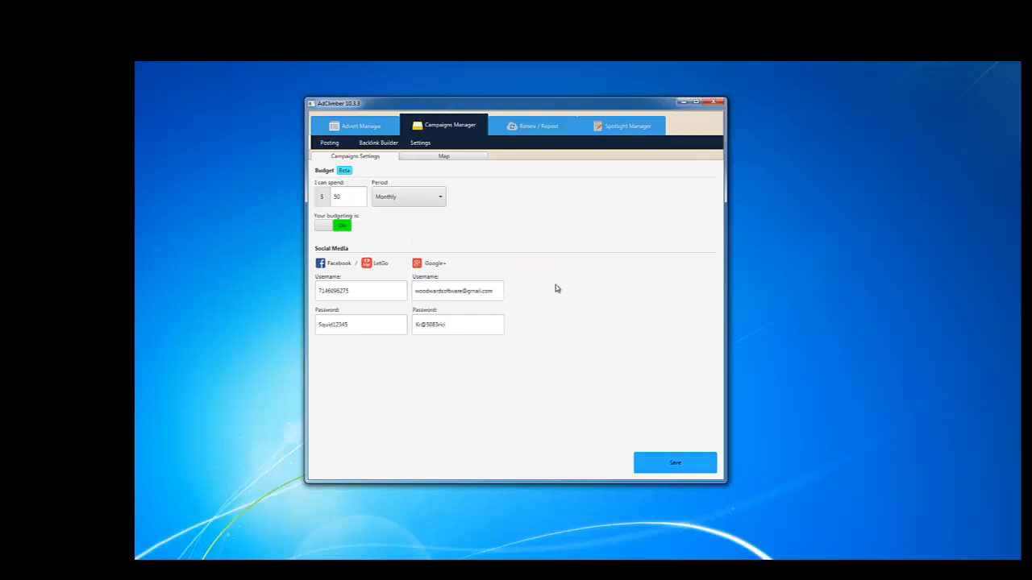
- Start a new advert of type For Sale - By Dealer in the Dealer Furniture category
left_click(365, 129)
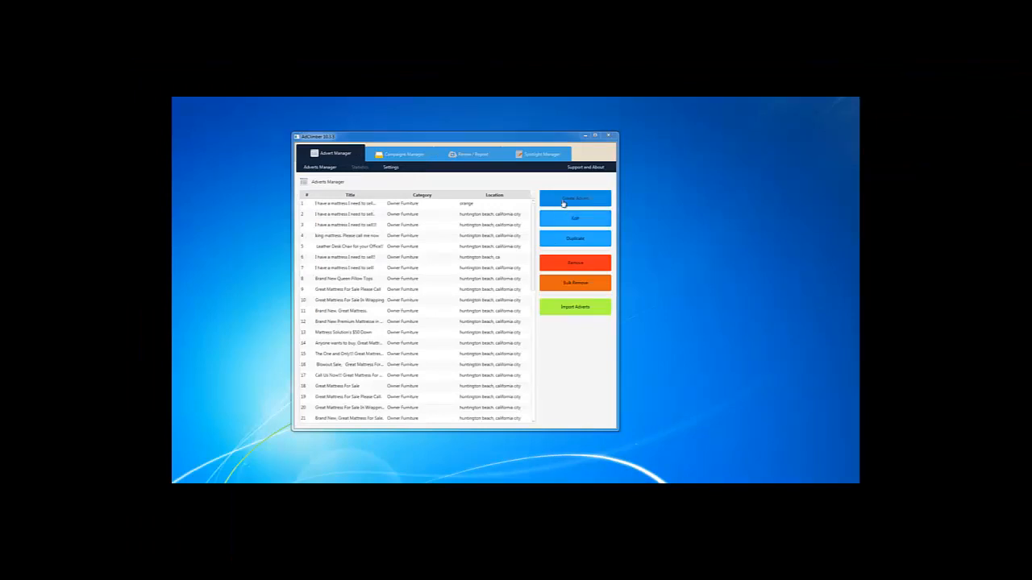
left_click(562, 203)
left_click(554, 229)
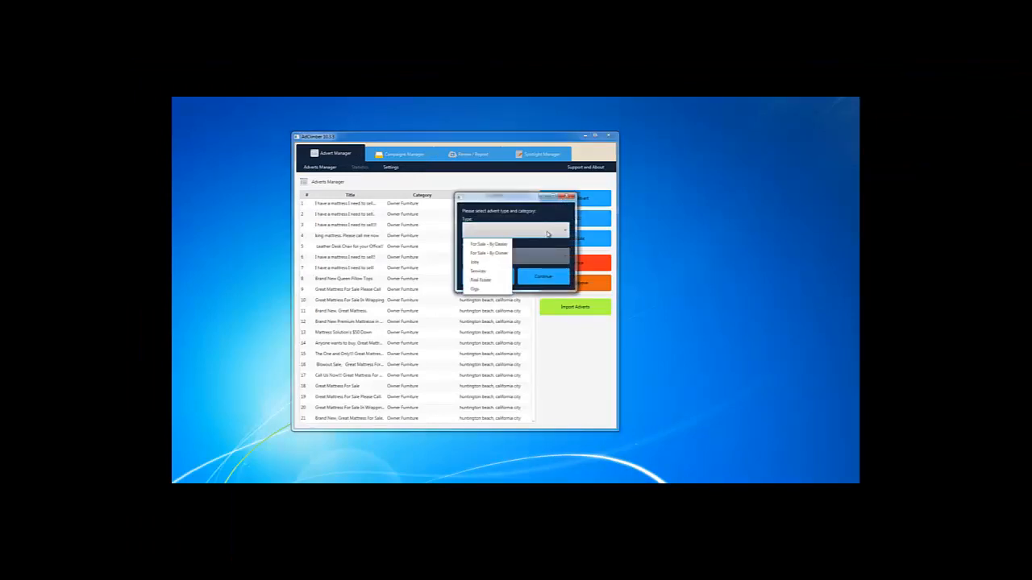
left_click(496, 245)
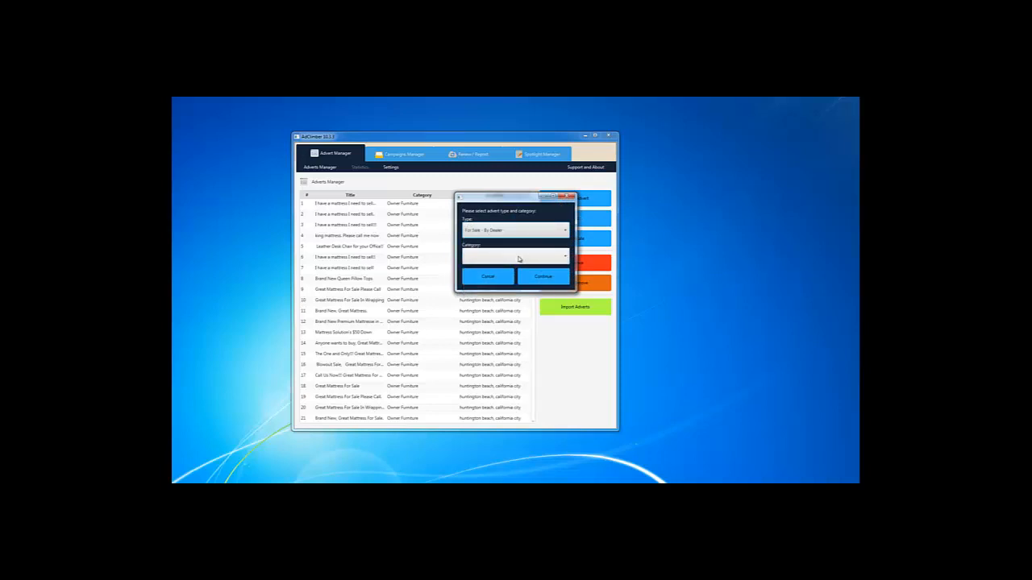
left_click(520, 258)
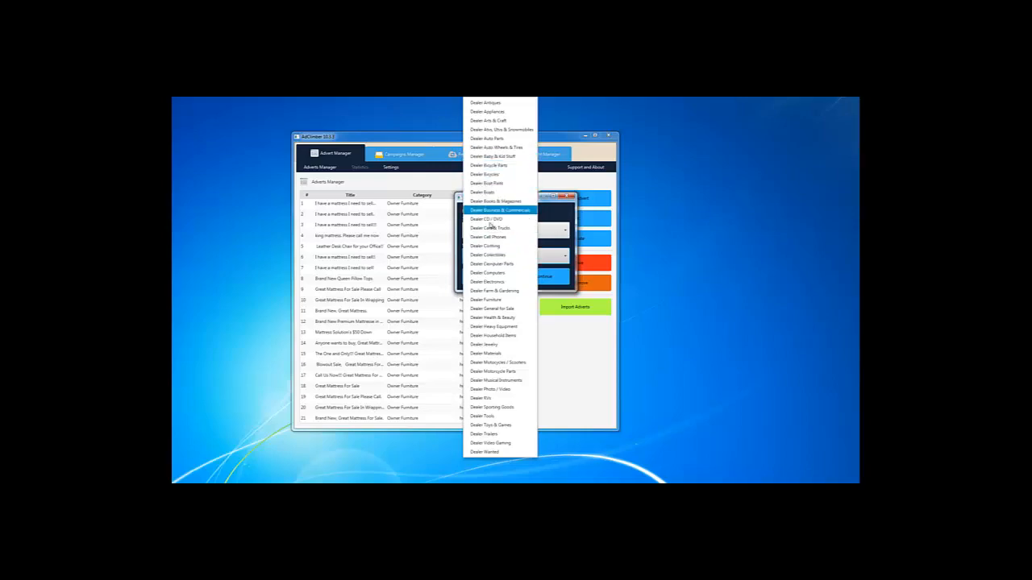
left_click(499, 301)
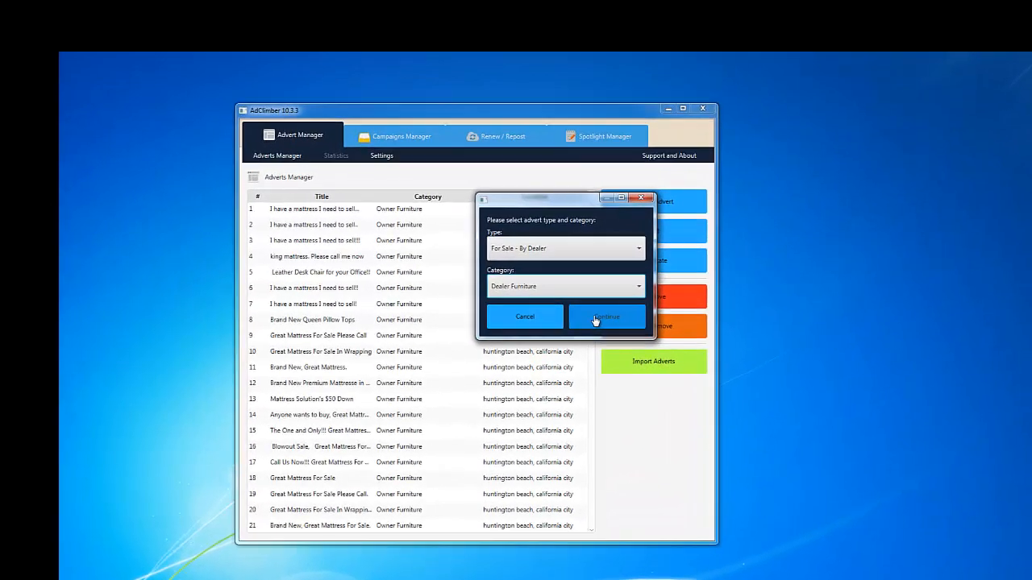
left_click(595, 320)
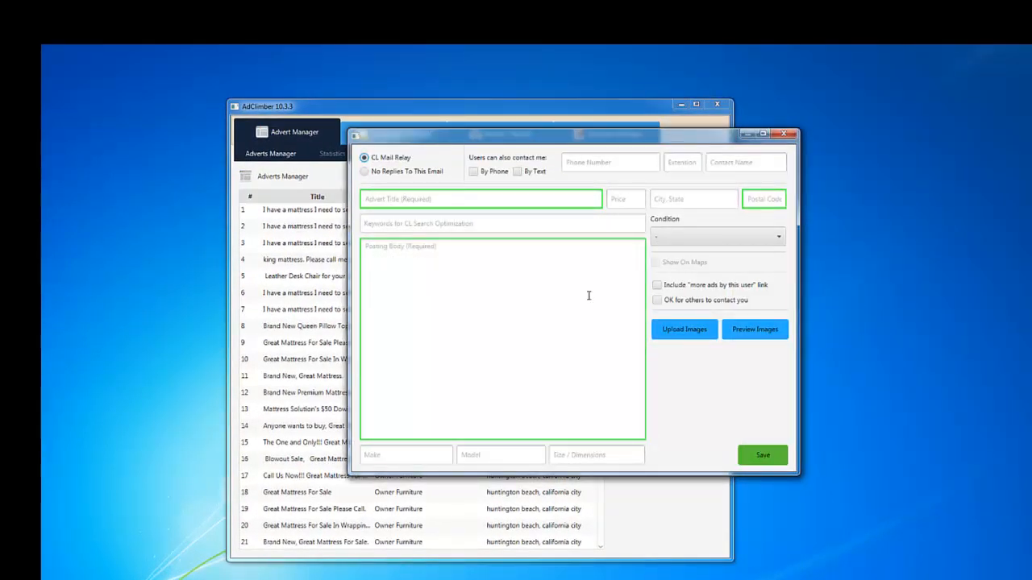
- Title the advert "A geat Mattress for sale." and set its price to 99
left_click_drag(513, 138, 397, 144)
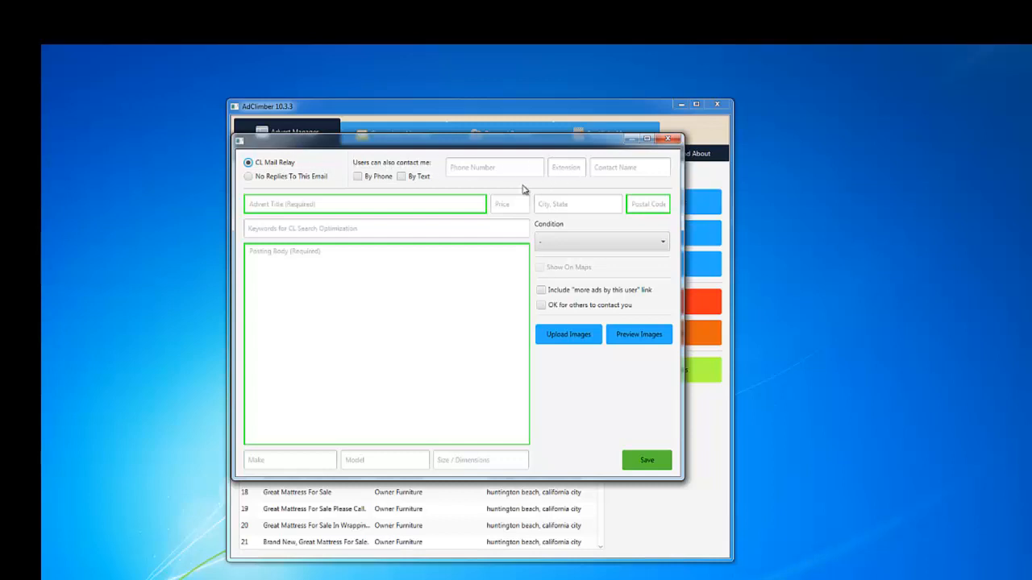
left_click(340, 202)
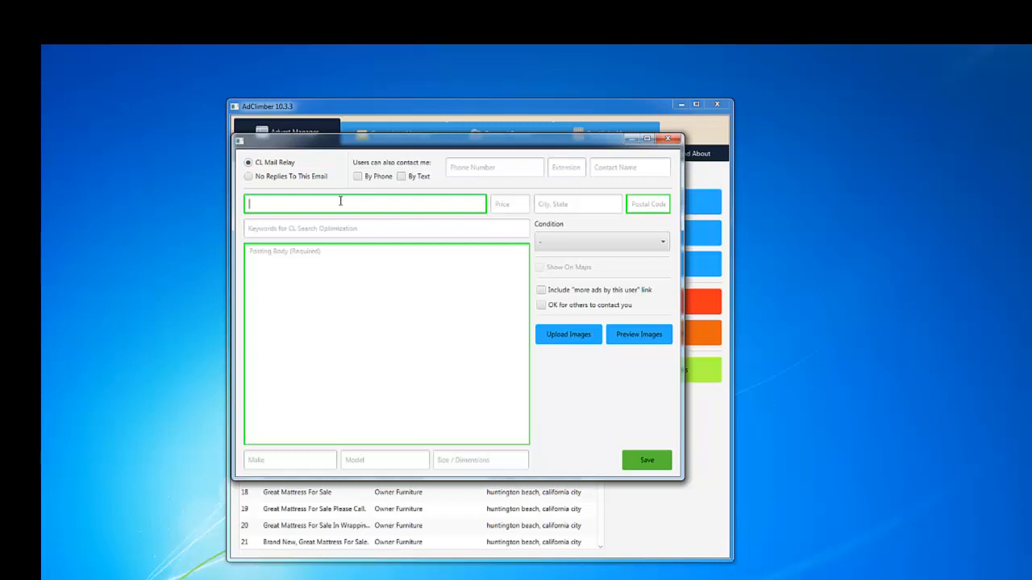
type("A geat Mattress for sale.")
left_click(507, 209)
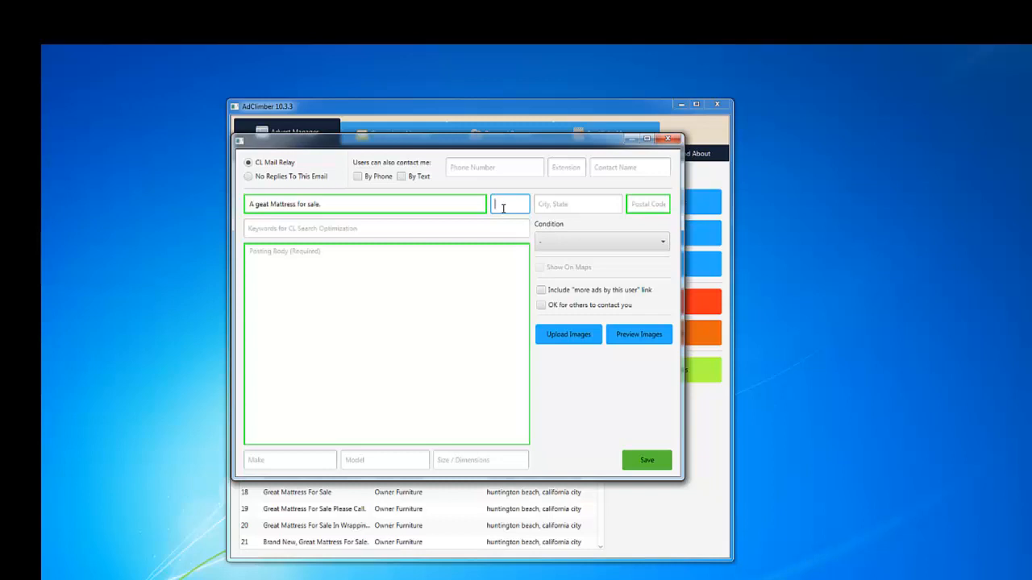
type("99")
- Set the advert's city and state to "costa mesa, Calfornia" and its postal code to 92649
left_click(570, 209)
type("92869")
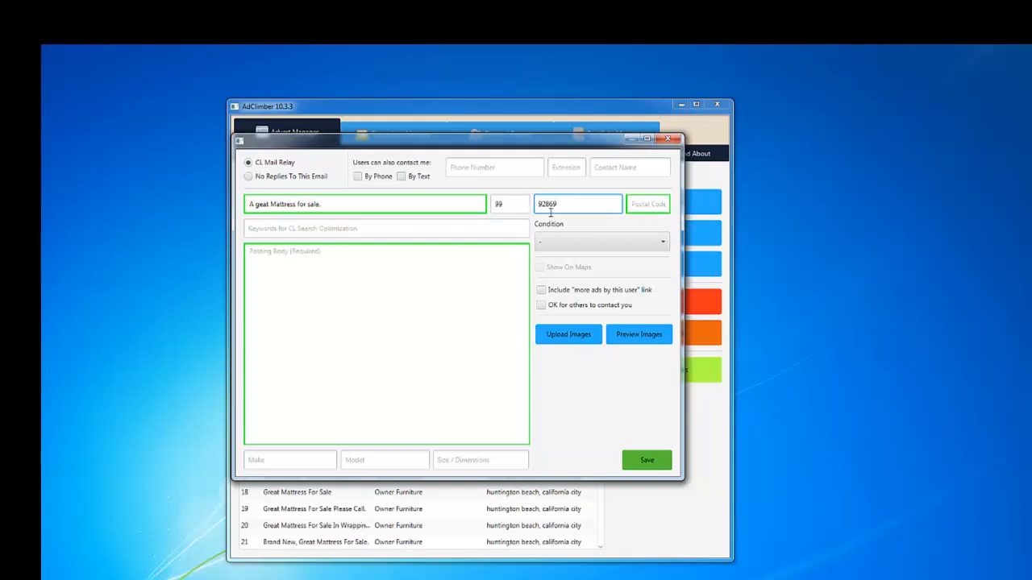
left_click_drag(562, 203, 511, 205)
type("costa mesa")
type(", Calfornia")
left_click_drag(605, 204, 511, 207)
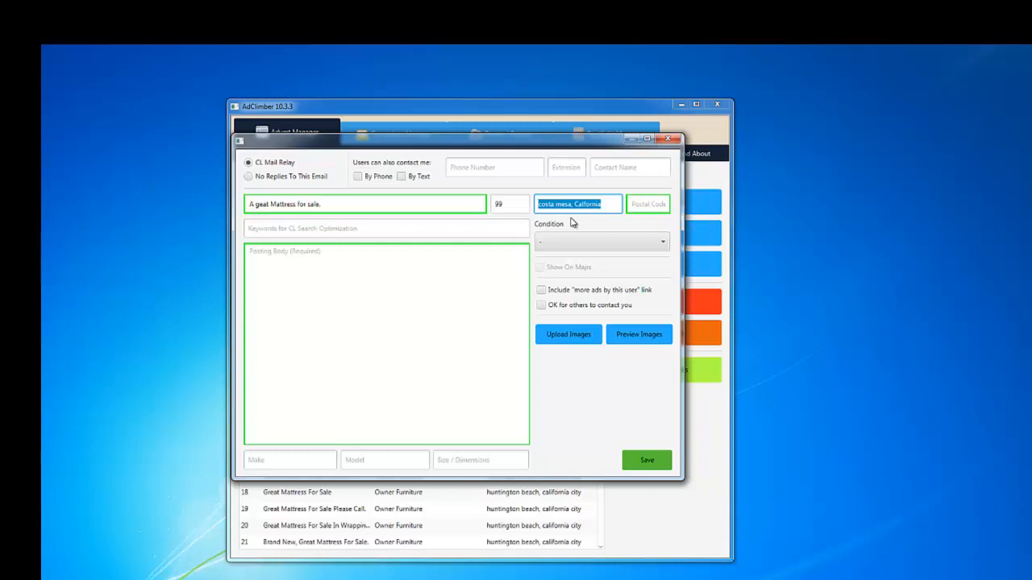
left_click(652, 205)
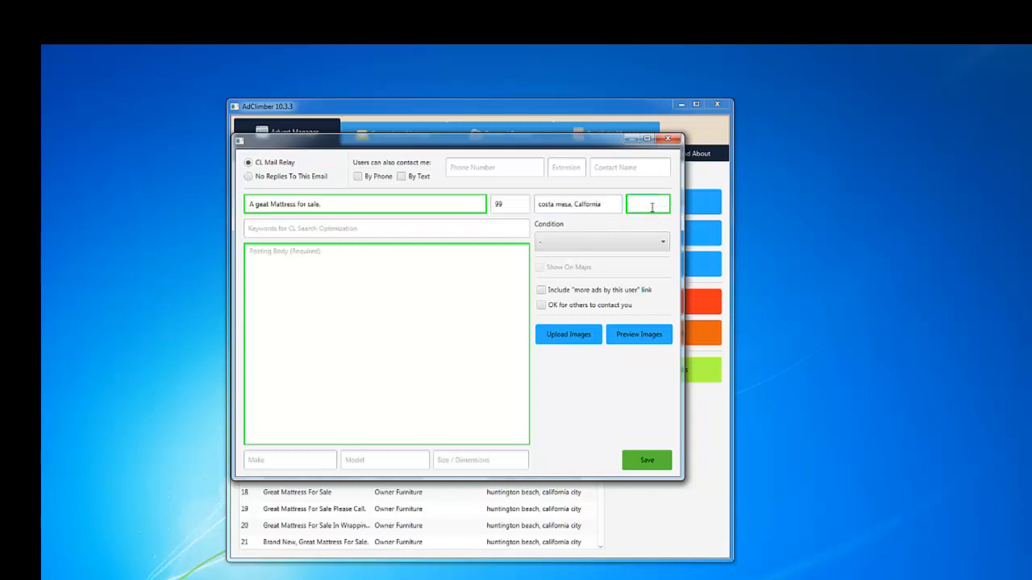
type("92649")
left_click(513, 204)
left_click(603, 206)
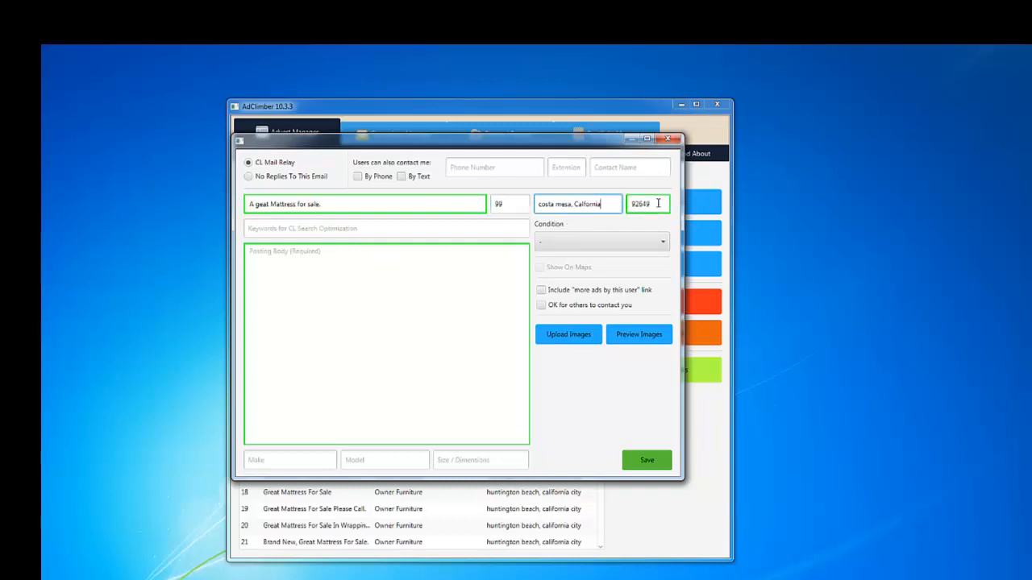
left_click(630, 211)
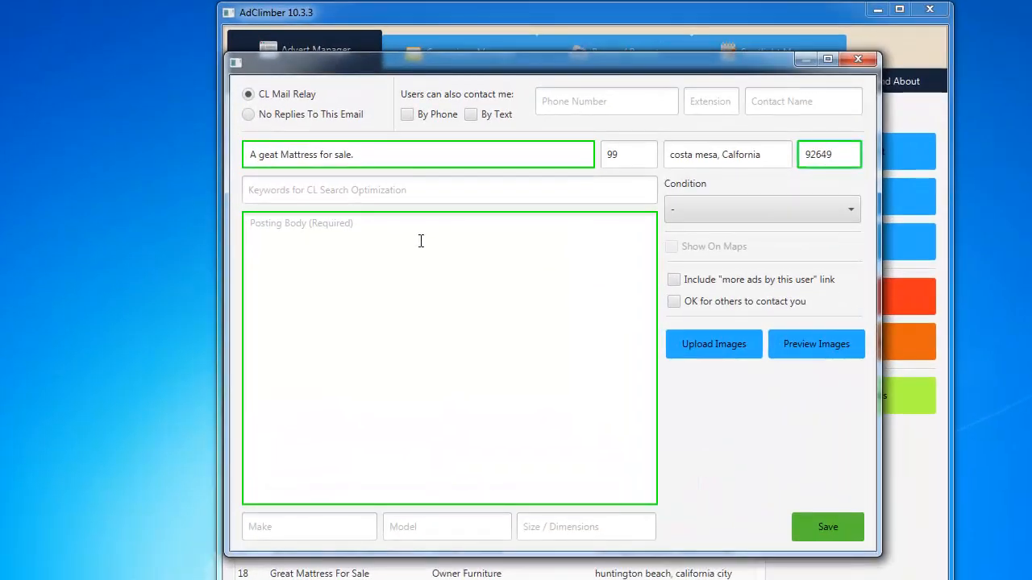
- Copy the advert title "A geat Mattress for sale." into the posting body
left_click(367, 263)
left_click_drag(369, 152, 231, 160)
right_click(262, 158)
left_click(295, 233)
left_click(293, 236)
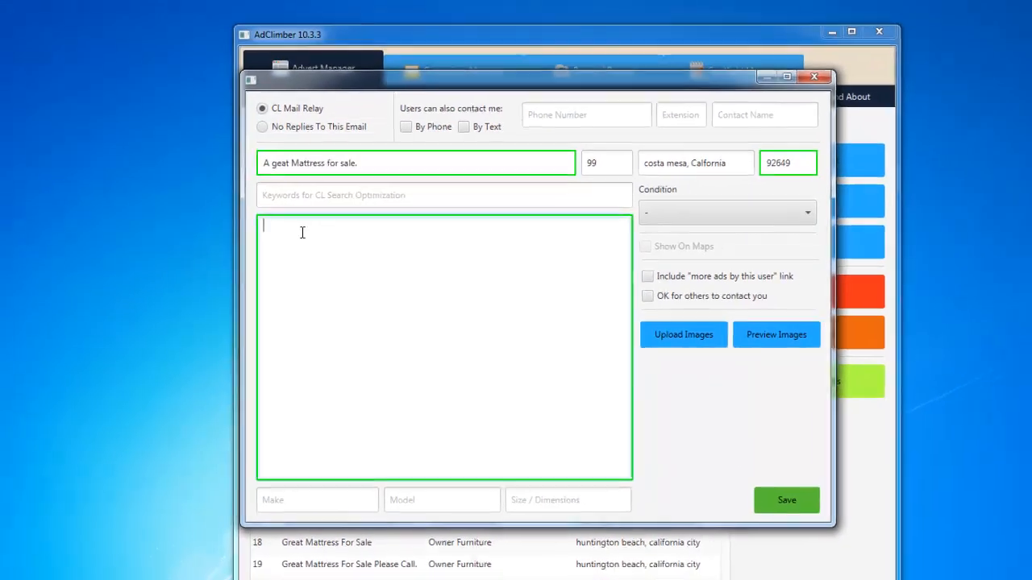
right_click(292, 234)
left_click(326, 307)
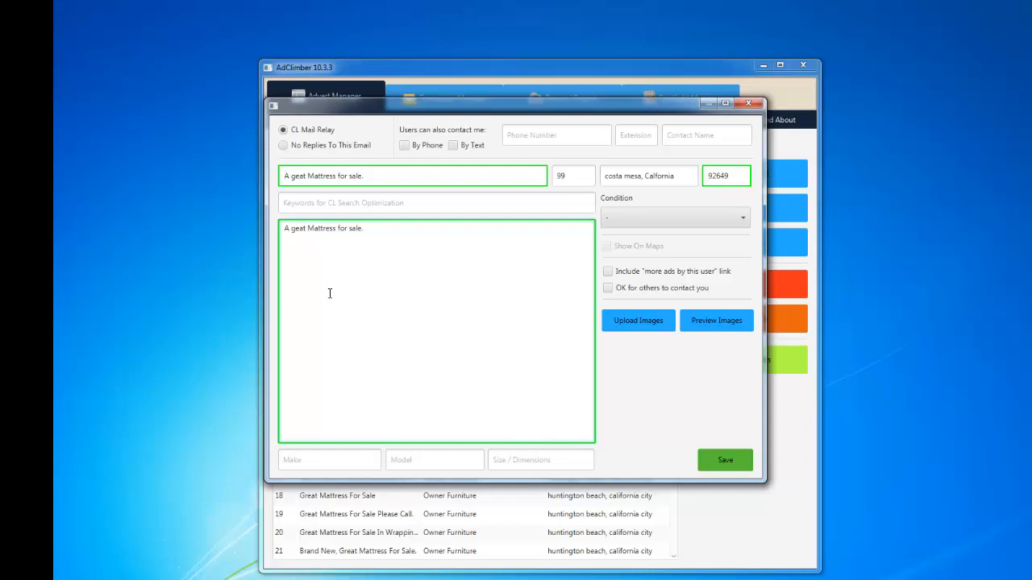
- Set the advert's condition to like new and upload a bed image
left_click(714, 216)
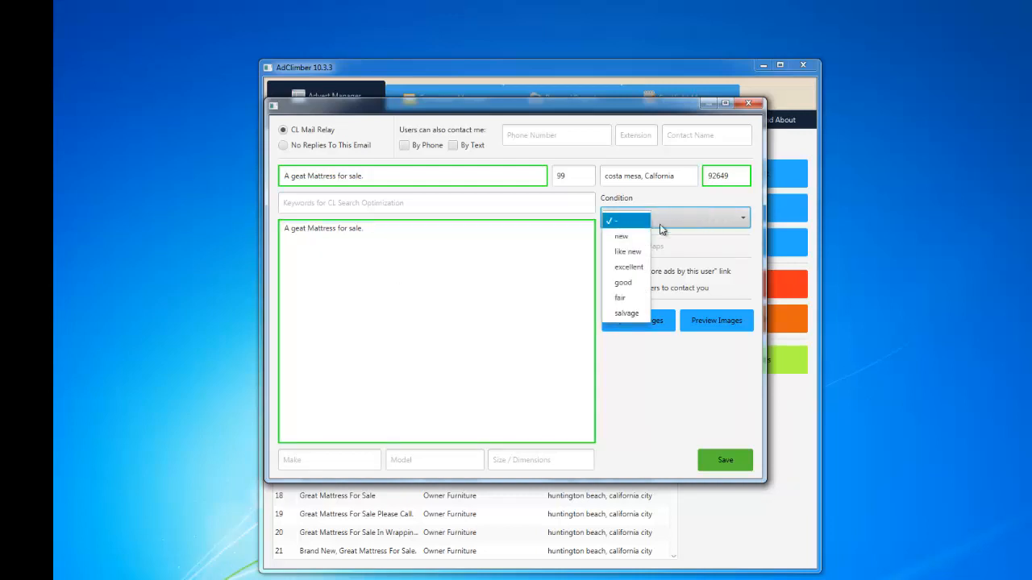
left_click(632, 252)
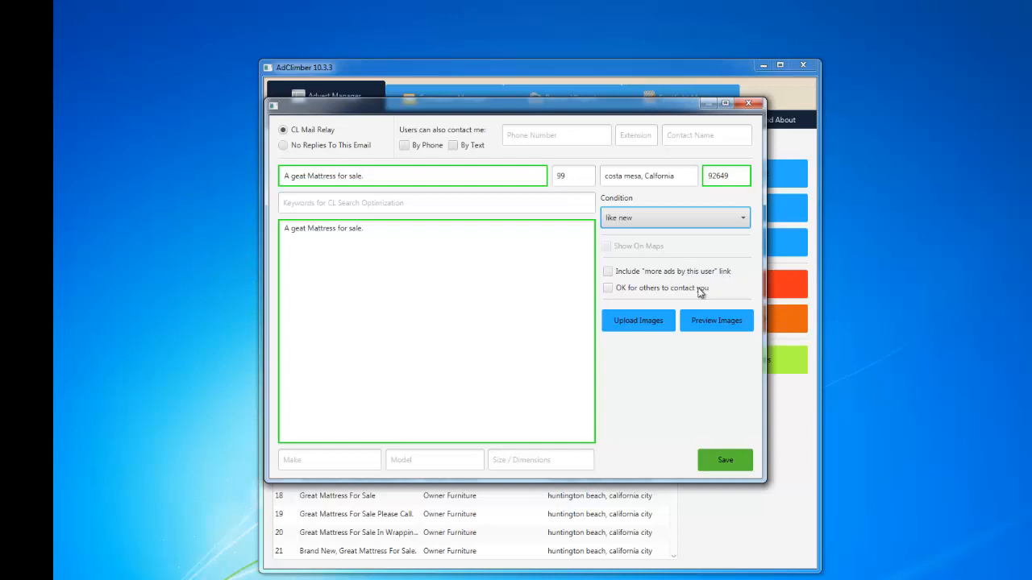
left_click(650, 321)
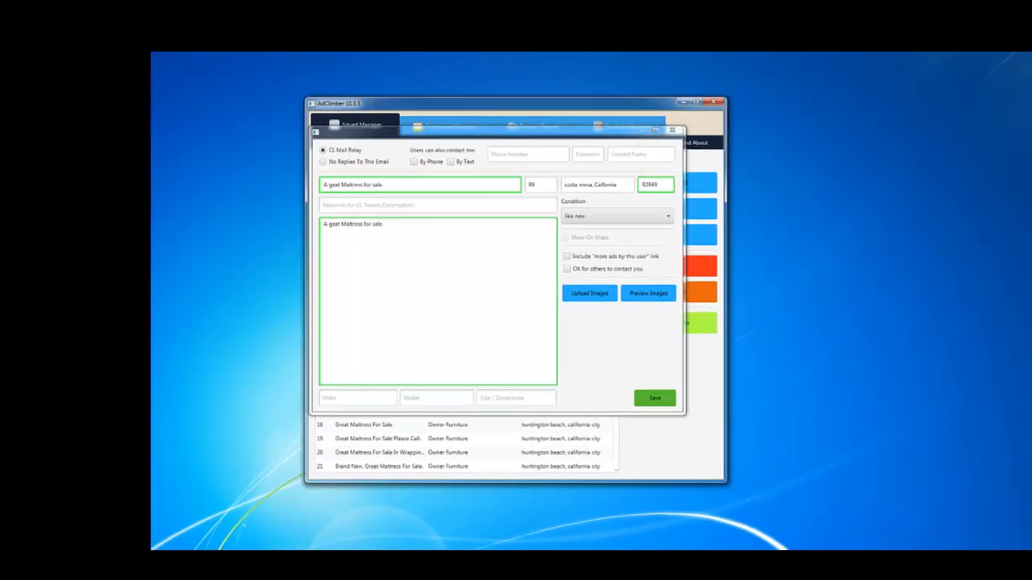
- Preview the uploaded advert image, close the preview and save the advert
left_click(659, 293)
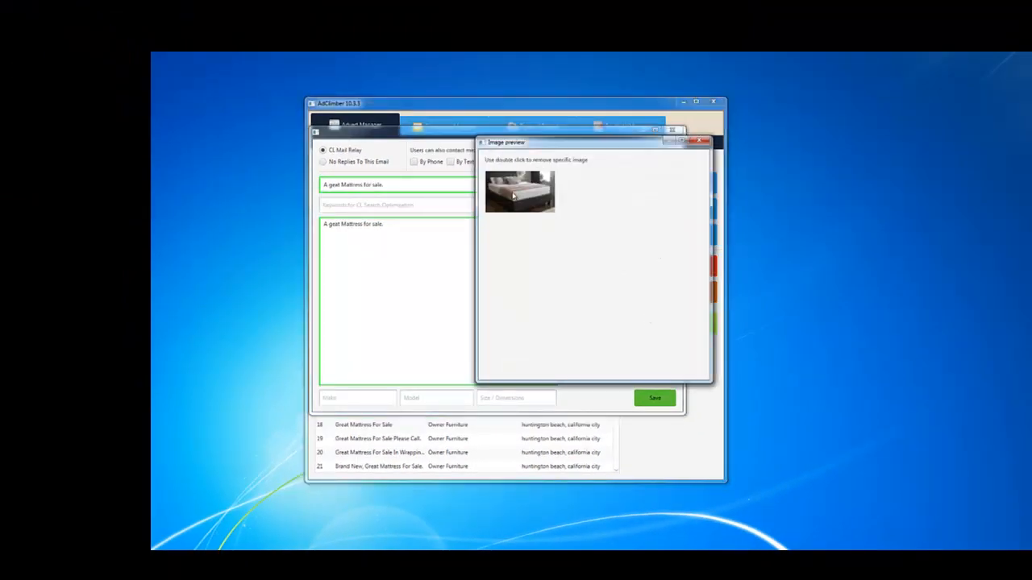
left_click(700, 143)
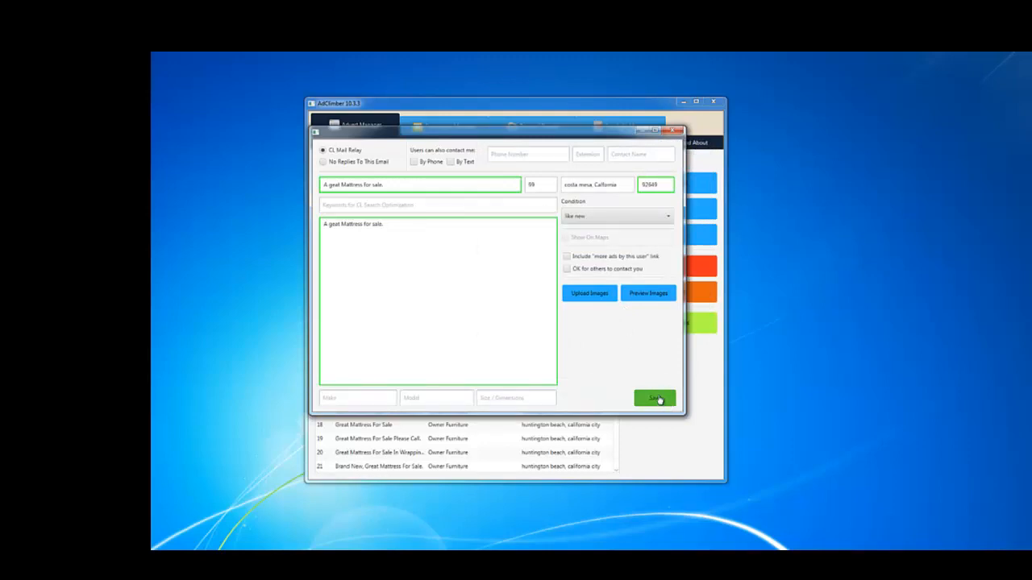
left_click(658, 399)
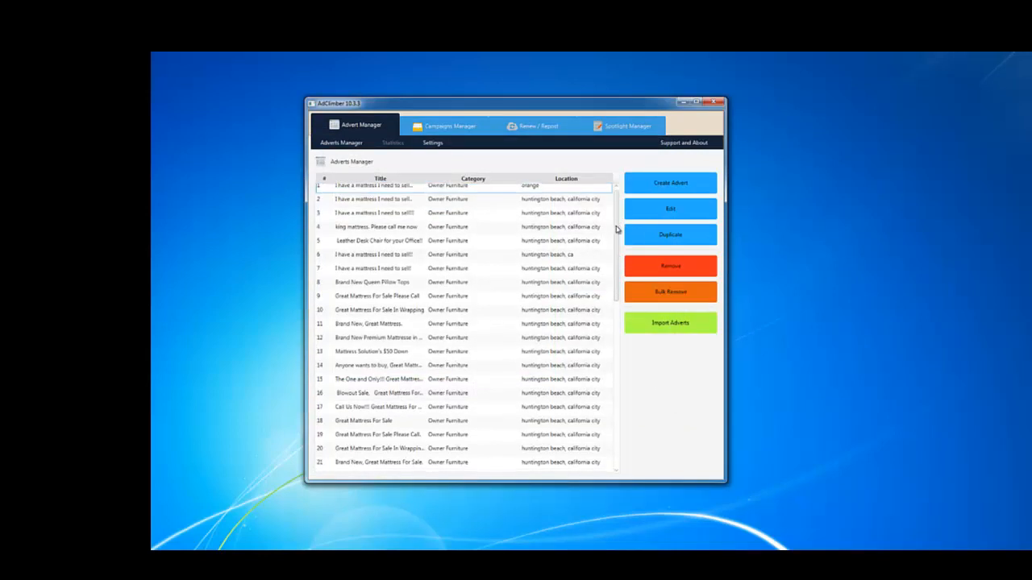
- Reopen the last mattress advert in the list for editing, review its details and save it
left_click_drag(617, 229, 638, 417)
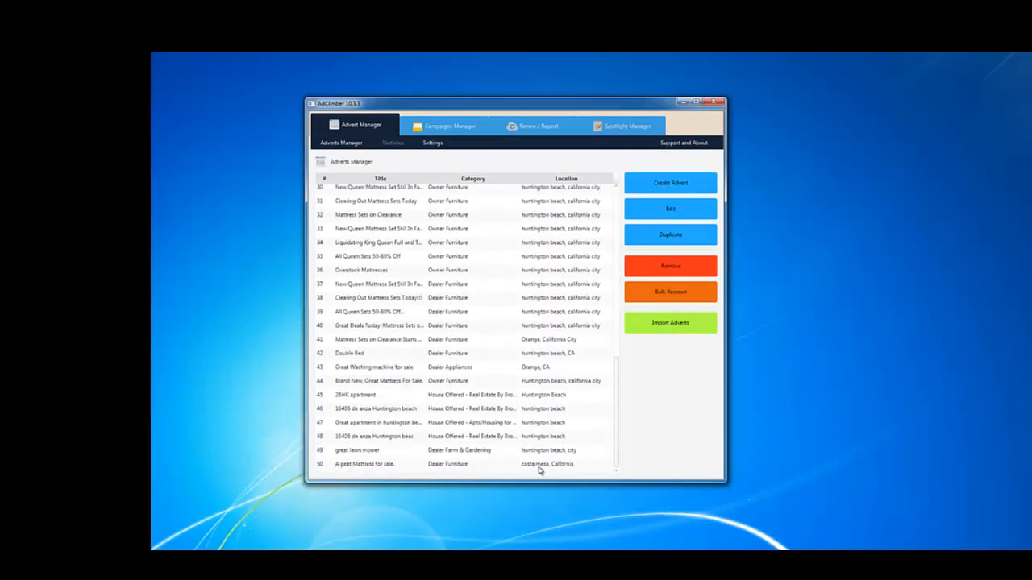
left_click(377, 467)
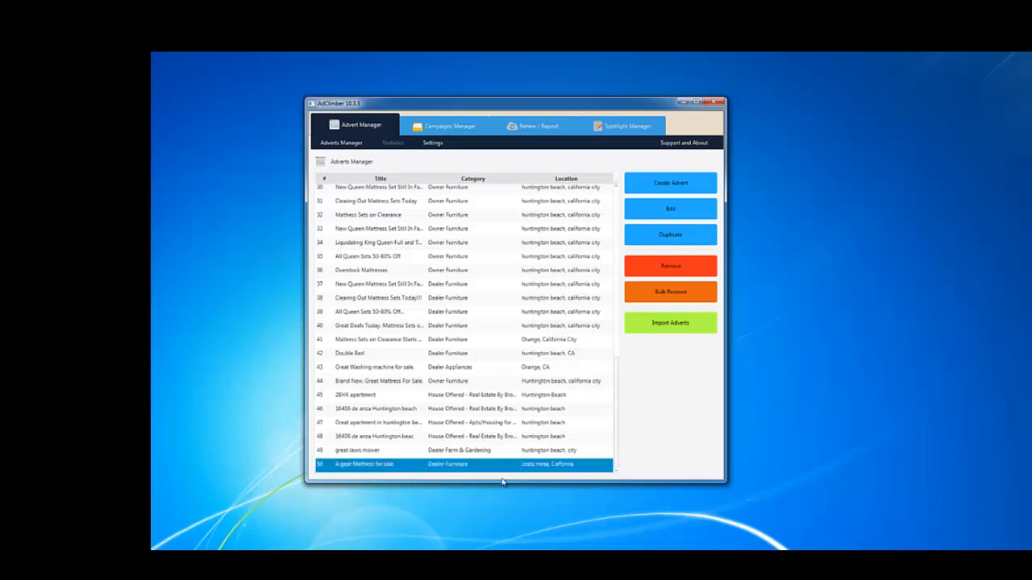
left_click(684, 211)
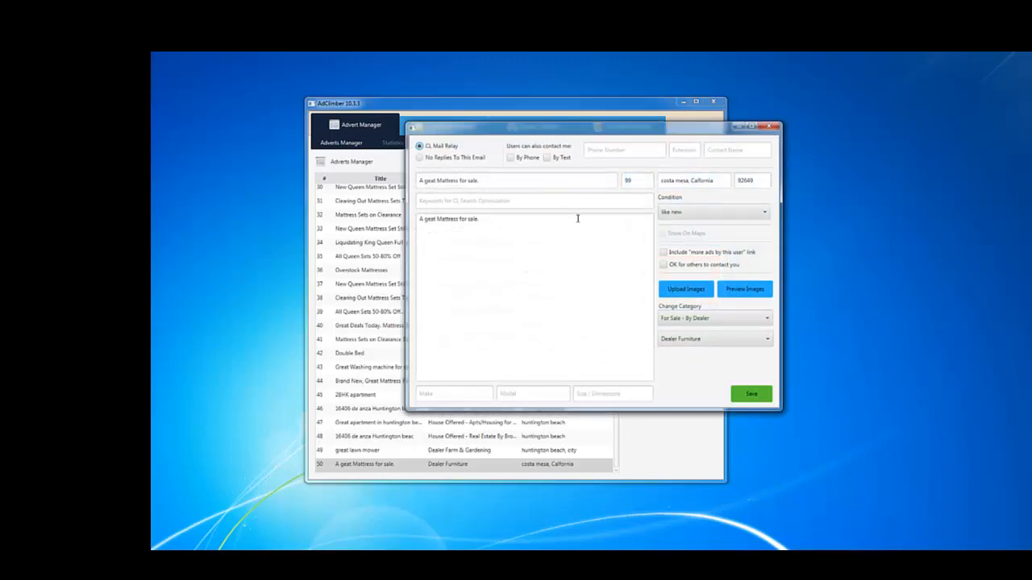
left_click(751, 394)
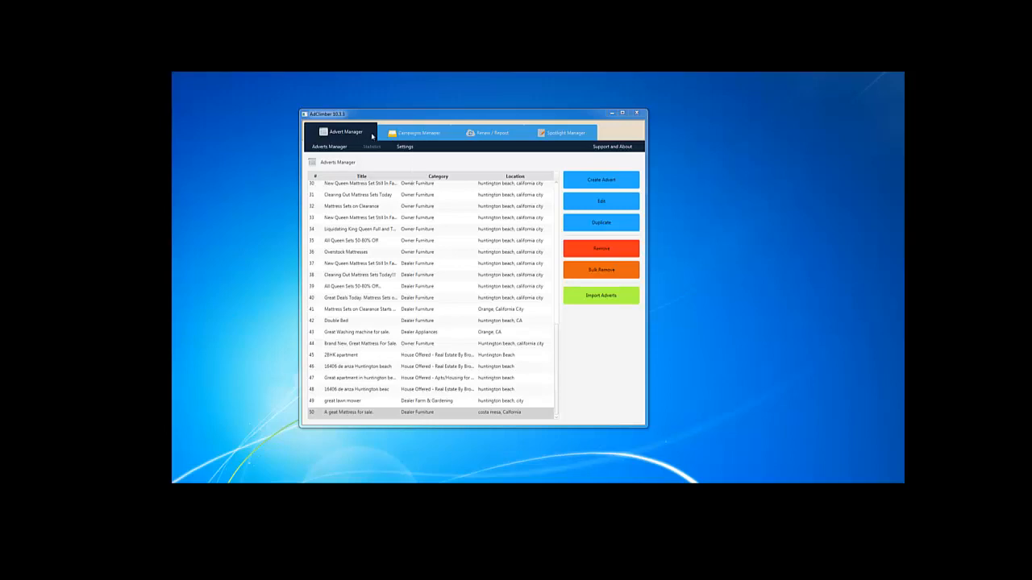
- Start a new campaign in the Campaigns Manager and name it "test campaign"
left_click(414, 136)
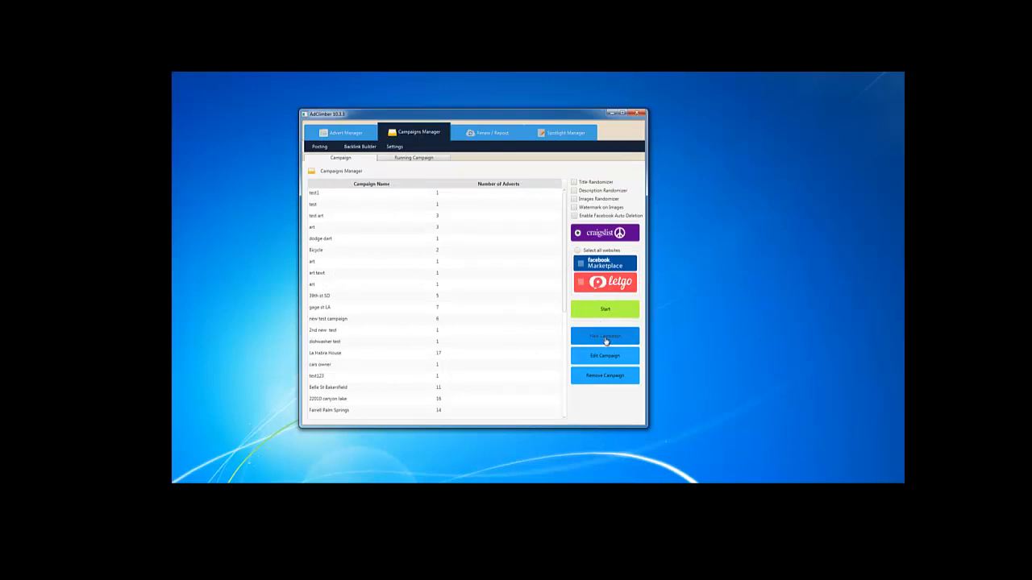
left_click(606, 337)
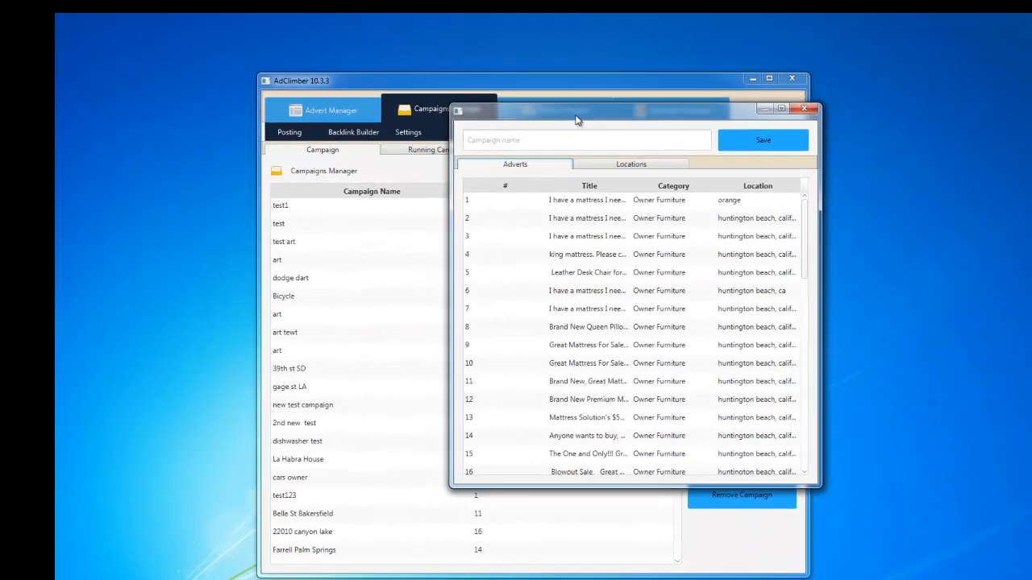
left_click_drag(543, 121, 437, 121)
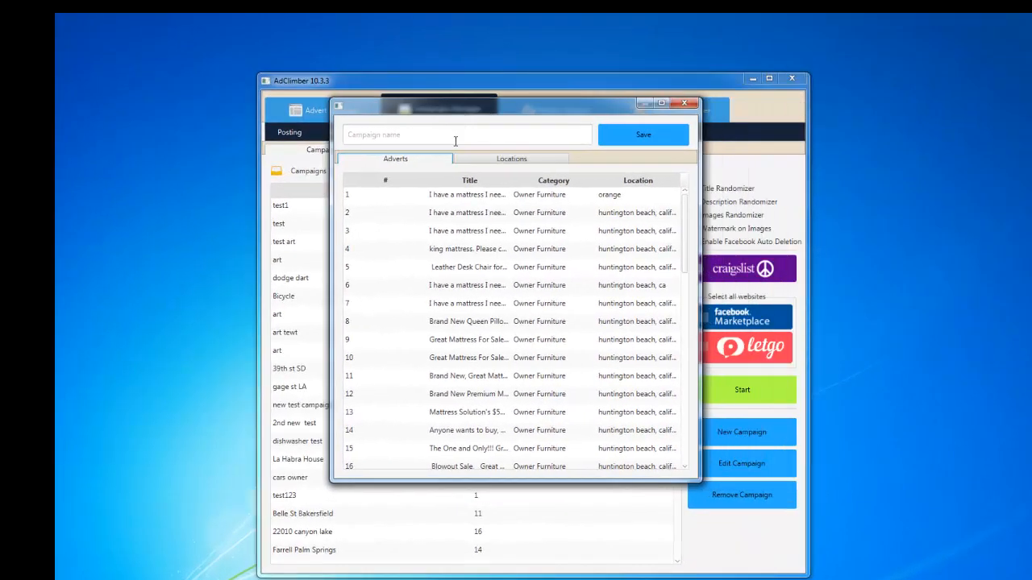
left_click(441, 146)
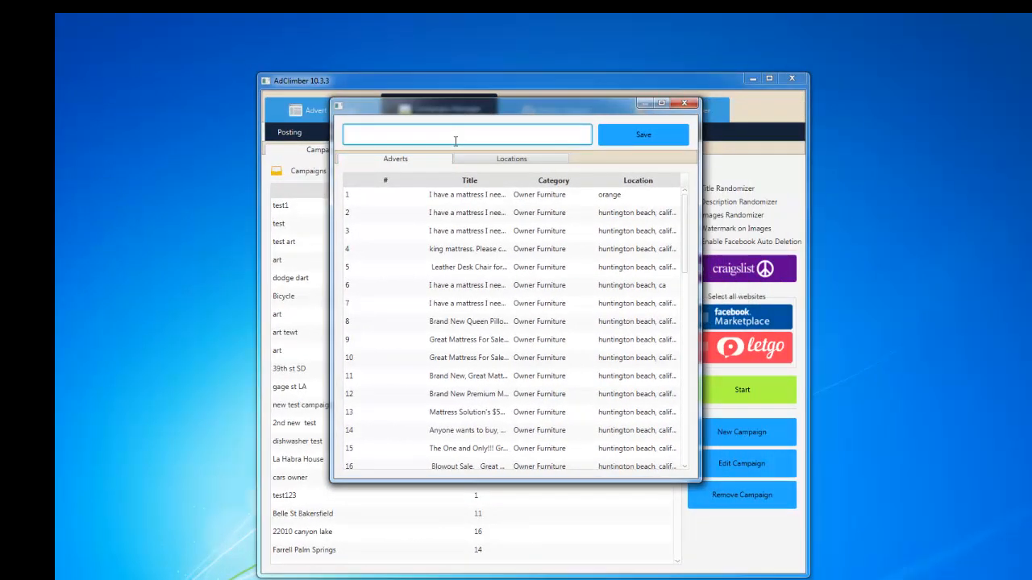
type("test campaign")
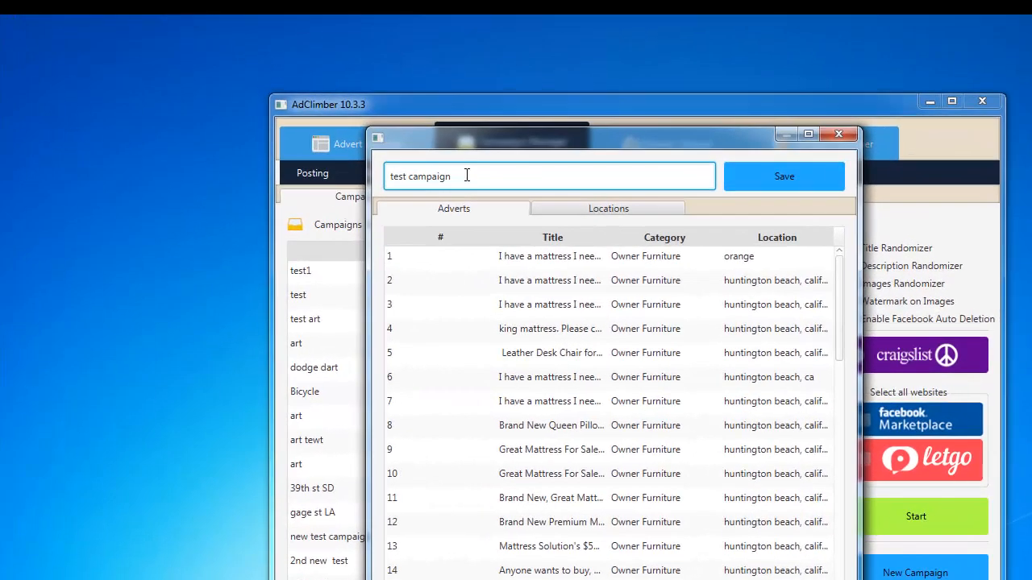
- Replace the campaign name with "Monday FB Campaign"
left_click_drag(447, 160, 248, 169)
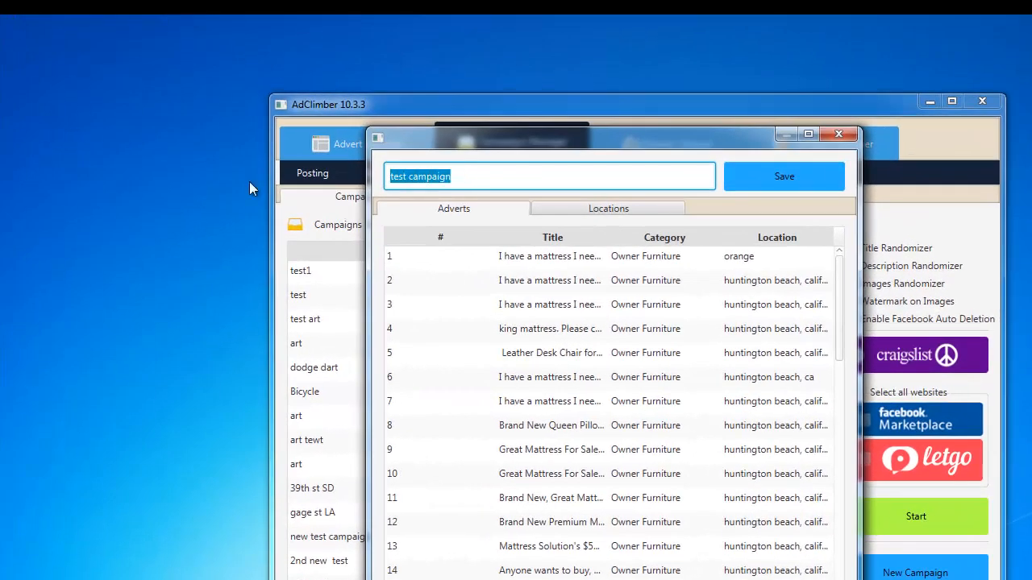
type("monday")
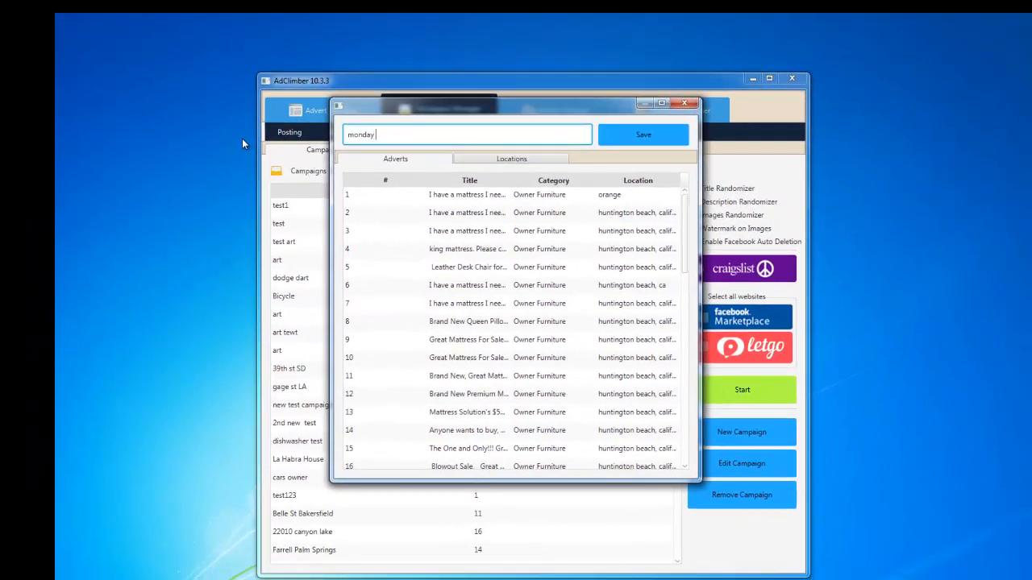
type(" FB campaign")
left_click(352, 135)
key("BackSpace")
type("M")
left_click(389, 135)
key("BackSpace")
type("C")
- Select adverts 39, 41, 48, 49 and 50 for the campaign
scroll(468, 254, "down", 10)
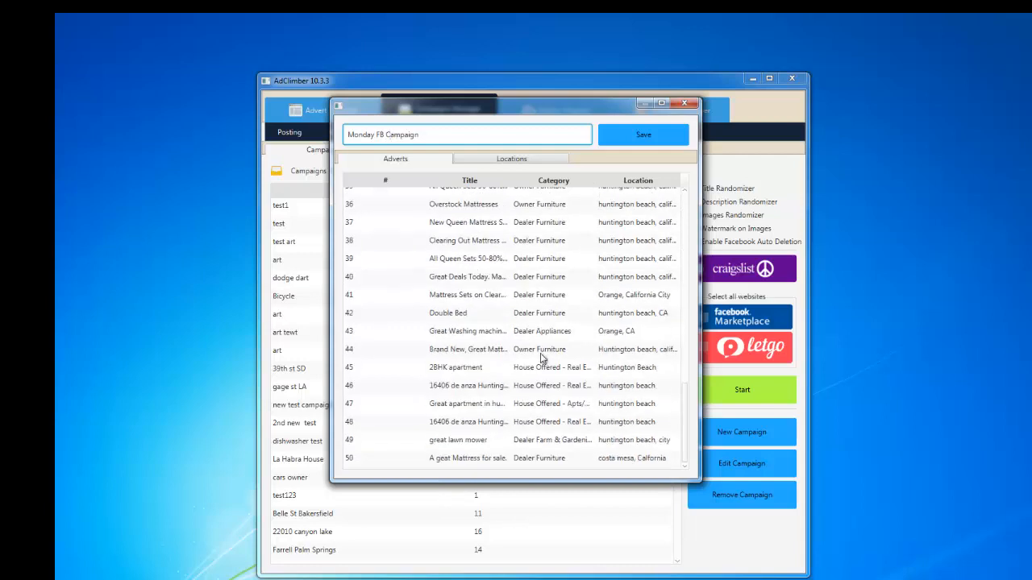
left_click(472, 463)
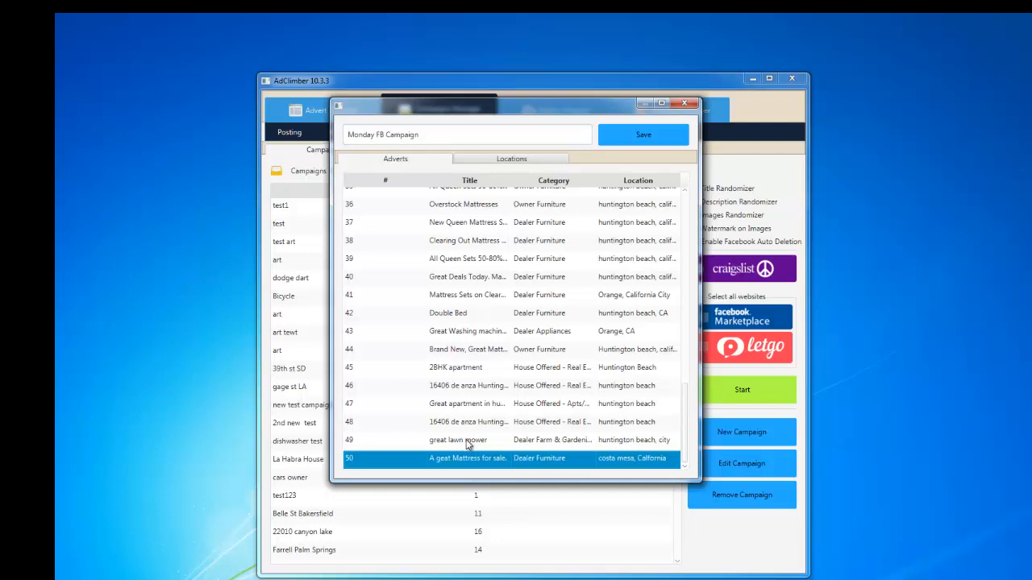
left_click(468, 440, "shift")
left_click(464, 423, "shift")
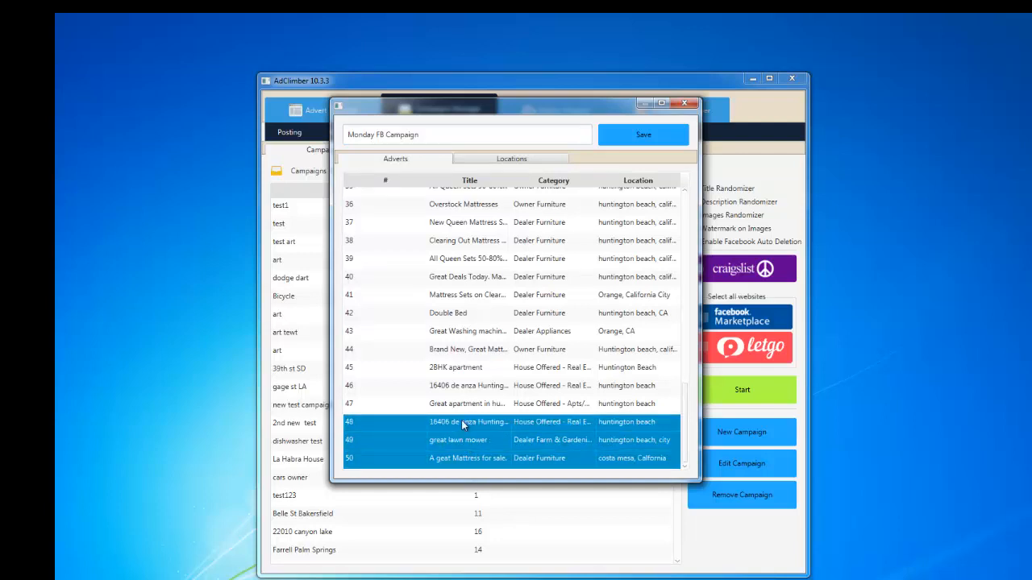
left_click(449, 297, "ctrl")
left_click(450, 260, "ctrl")
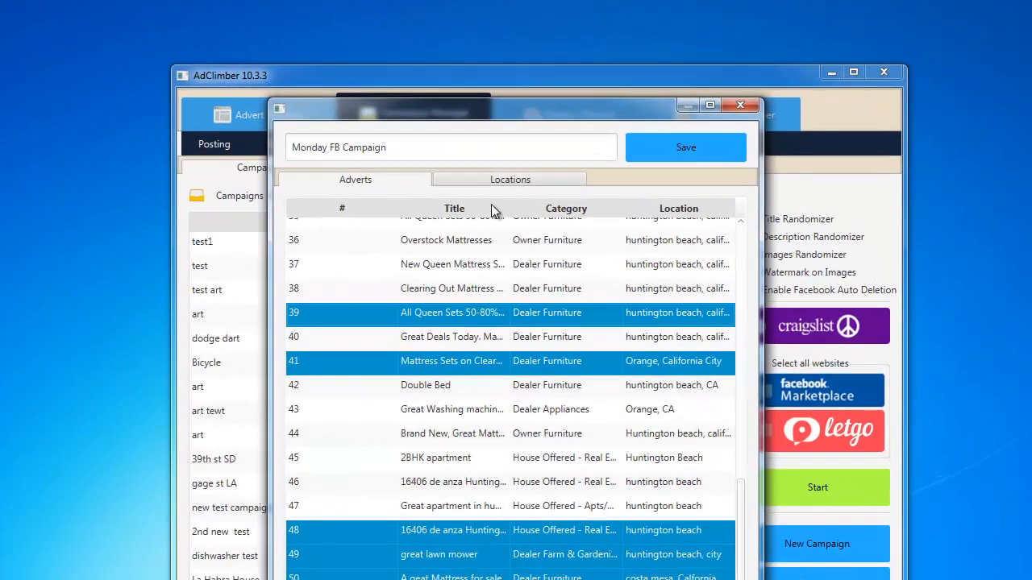
- Browse the campaign's available locations and move its window clear of the main window's navigation
left_click(499, 181)
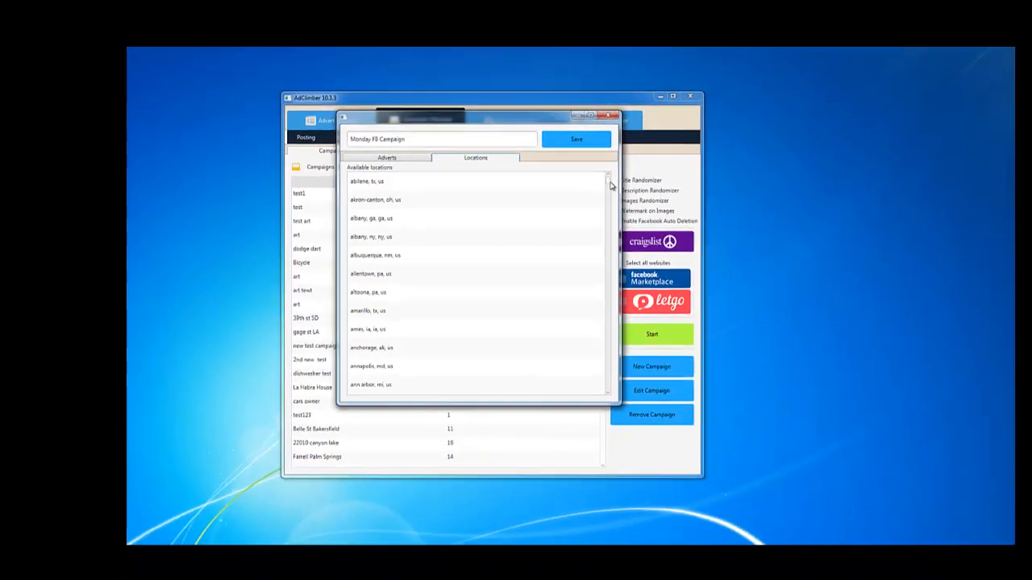
left_click_drag(741, 219, 741, 239)
mouse_move(583, 185)
left_mouse_down()
mouse_move(582, 334)
mouse_move(580, 169)
left_mouse_up()
left_click_drag(517, 121, 505, 242)
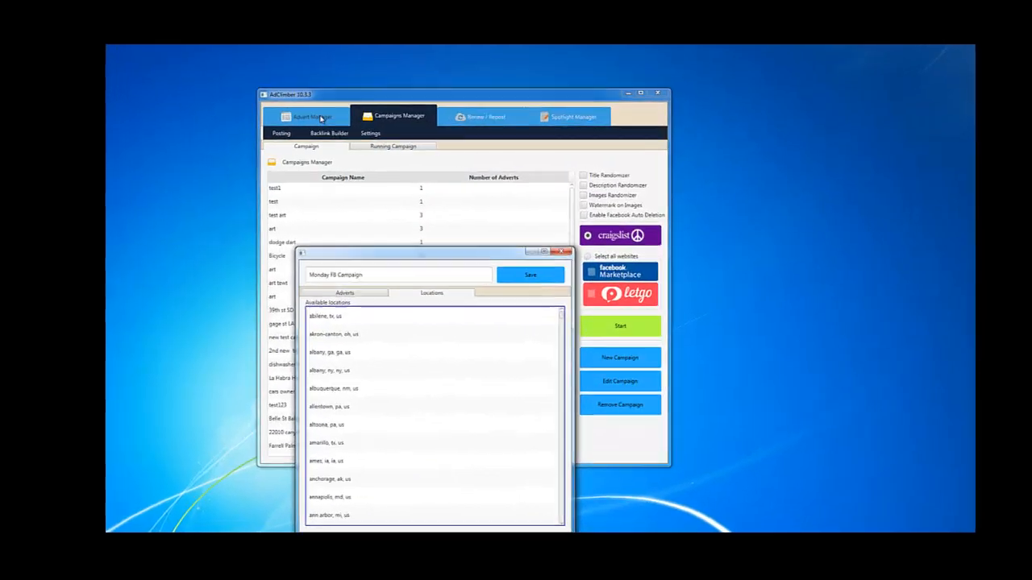
- Open advert 31, "Clearing Out Mattress Sets Today", from the advert list, check its location field and close it without saving
left_click(346, 121)
left_click(400, 187)
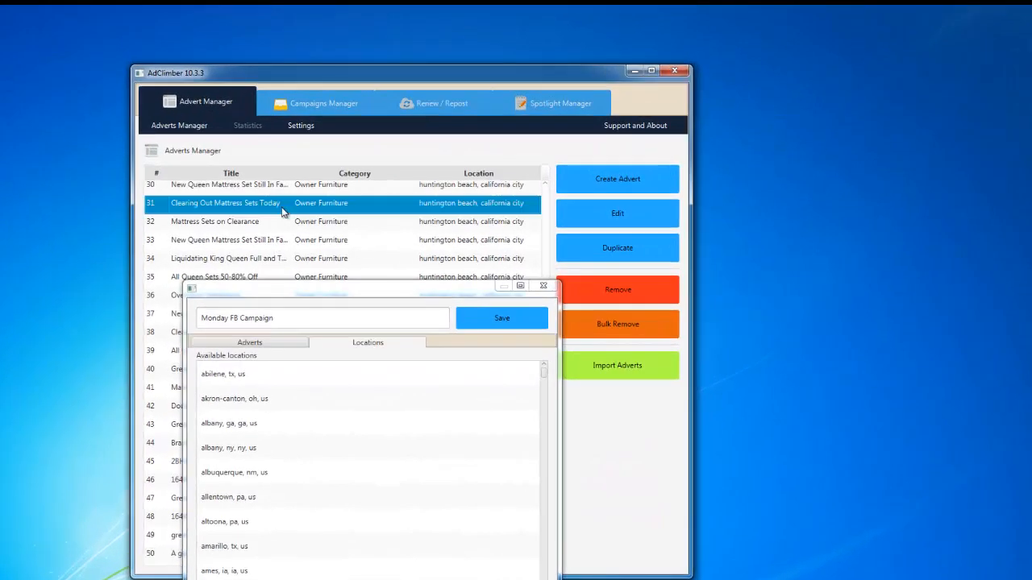
left_click(590, 218)
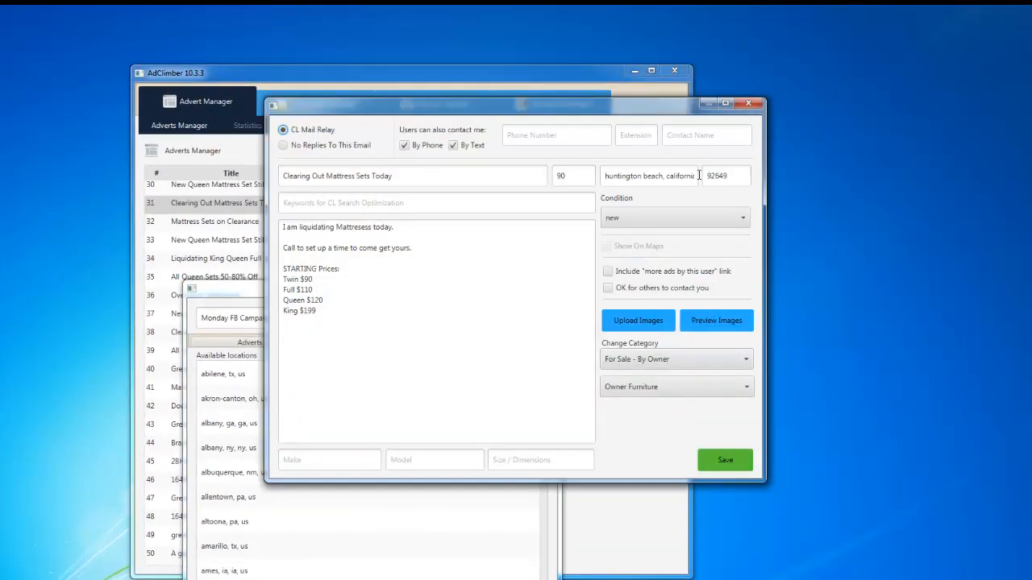
mouse_move(699, 176)
left_mouse_down()
mouse_move(606, 179)
mouse_move(716, 175)
left_mouse_up()
left_click(606, 178)
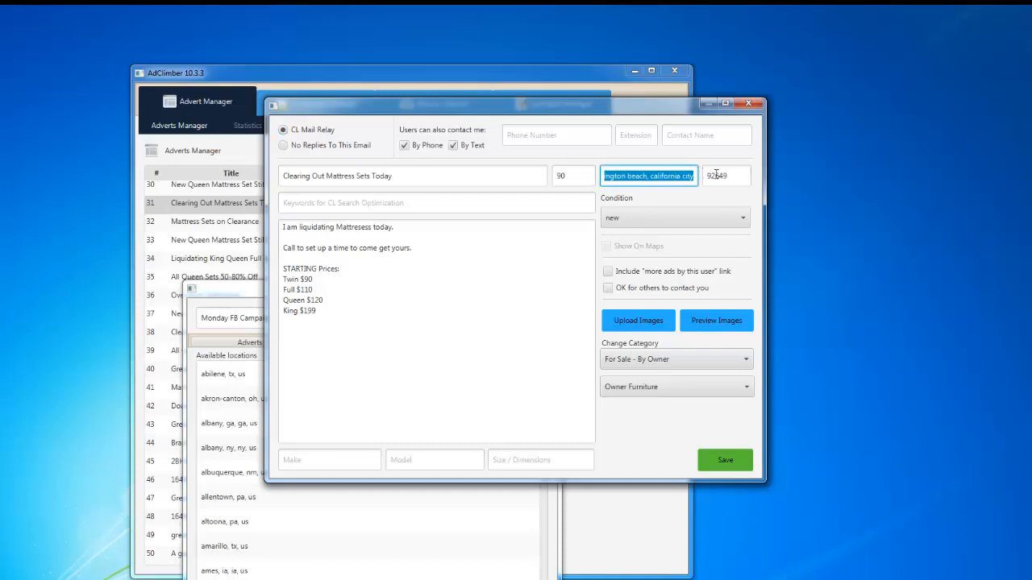
left_click(746, 105)
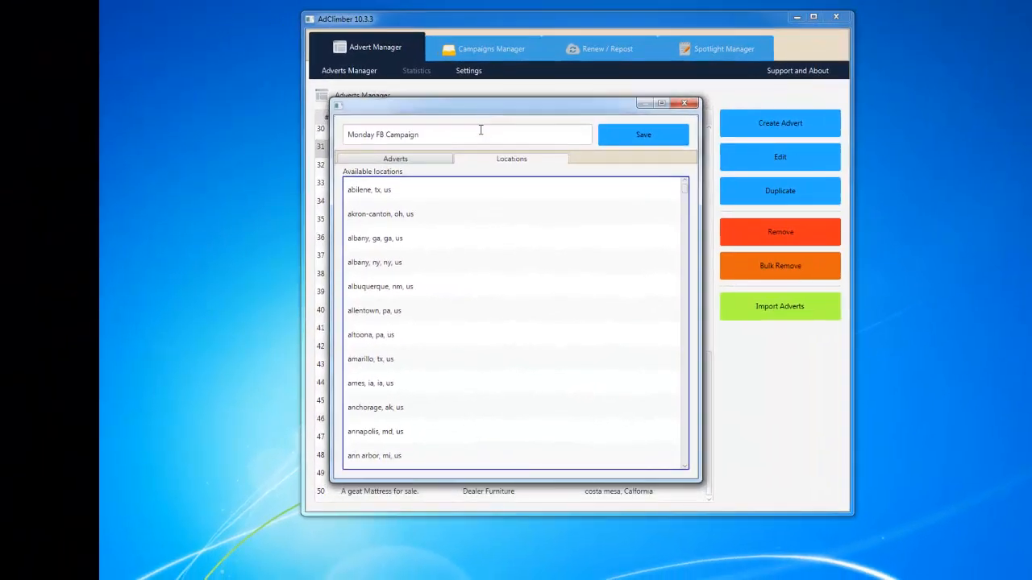
- Choose "abilene, tx, us" as the campaign location, recheck the selected adverts and save the campaign
left_click(427, 196)
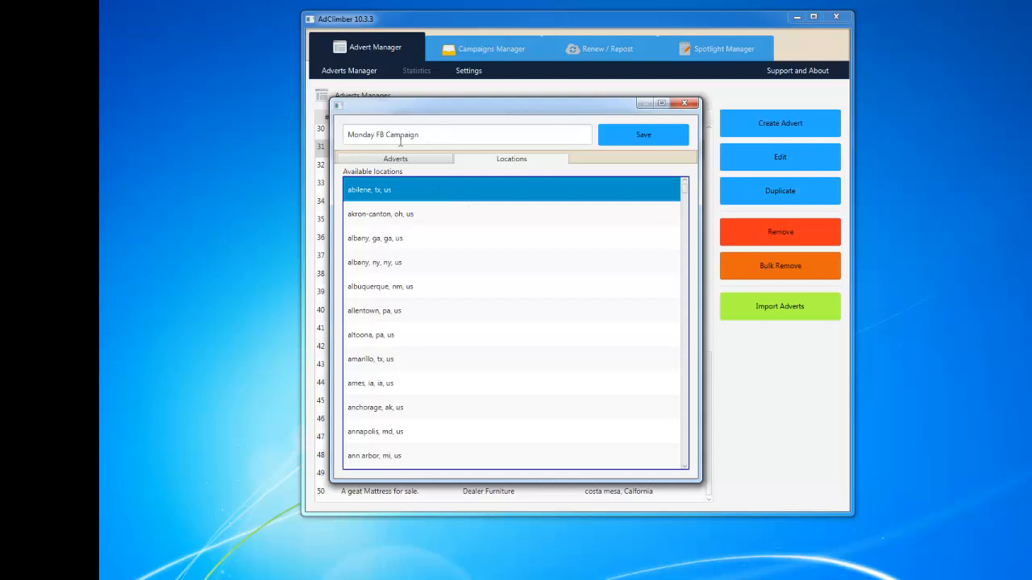
left_click(399, 164)
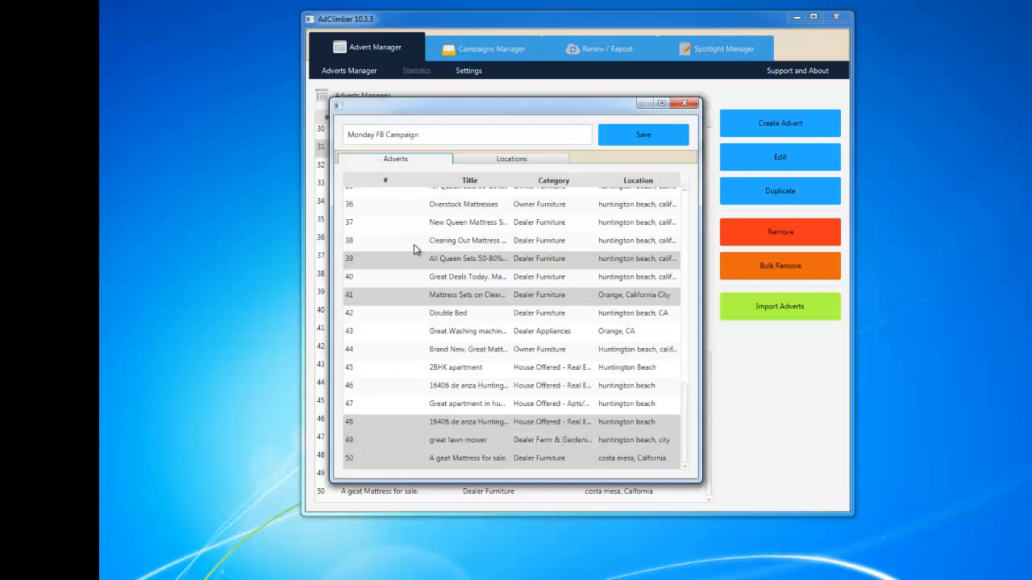
left_click(493, 161)
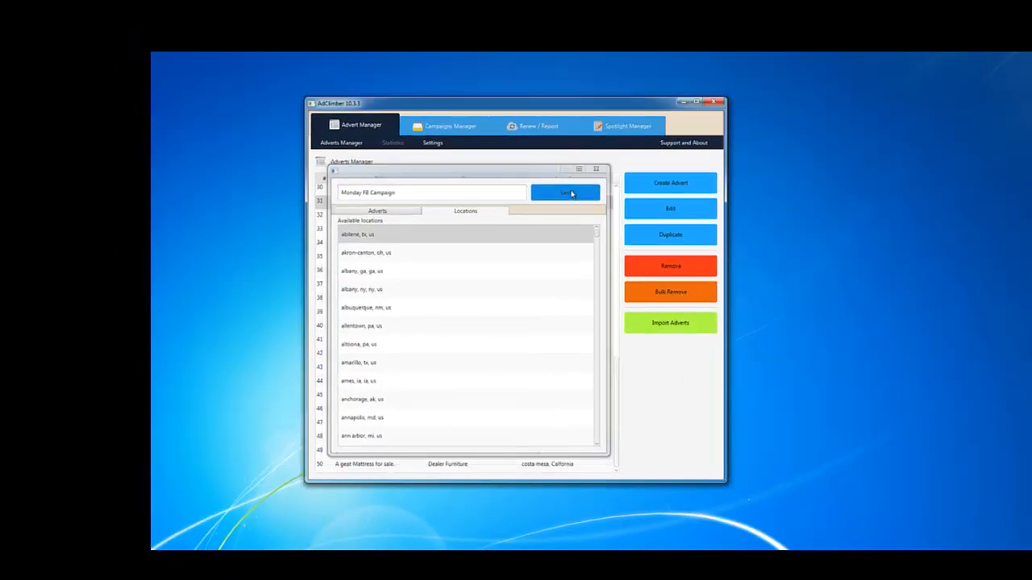
left_click(605, 168)
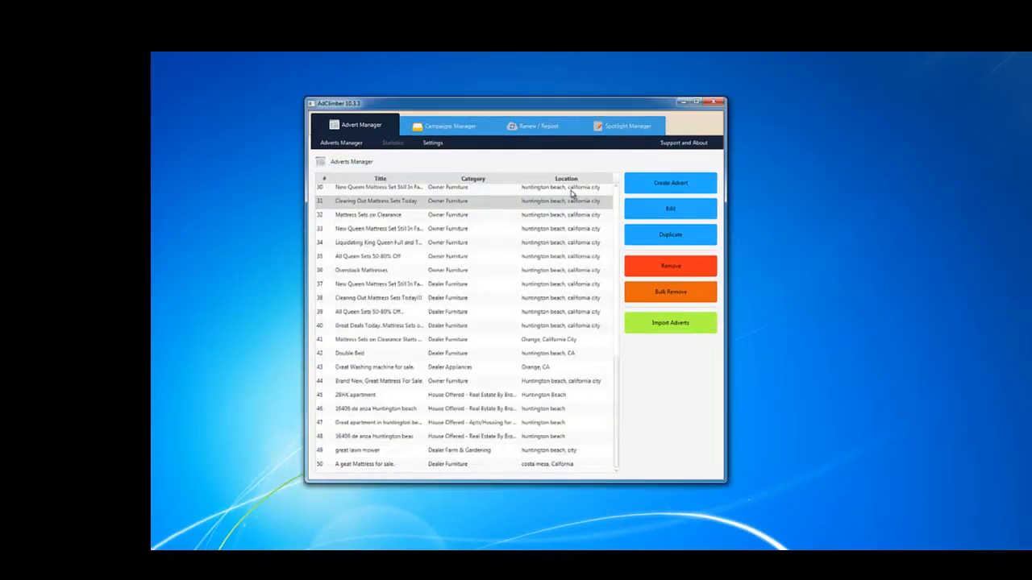
- Select Monday FB Campaign in the campaign list and enable Images Randomizer and Facebook Auto Deletion
left_click(449, 127)
scroll(450, 282, "down", 6)
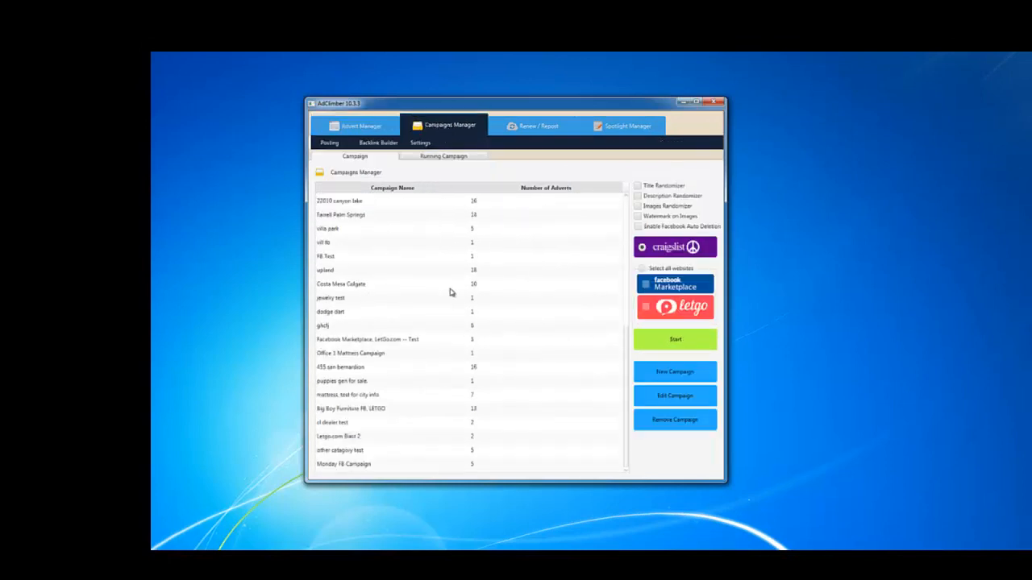
left_click(382, 465)
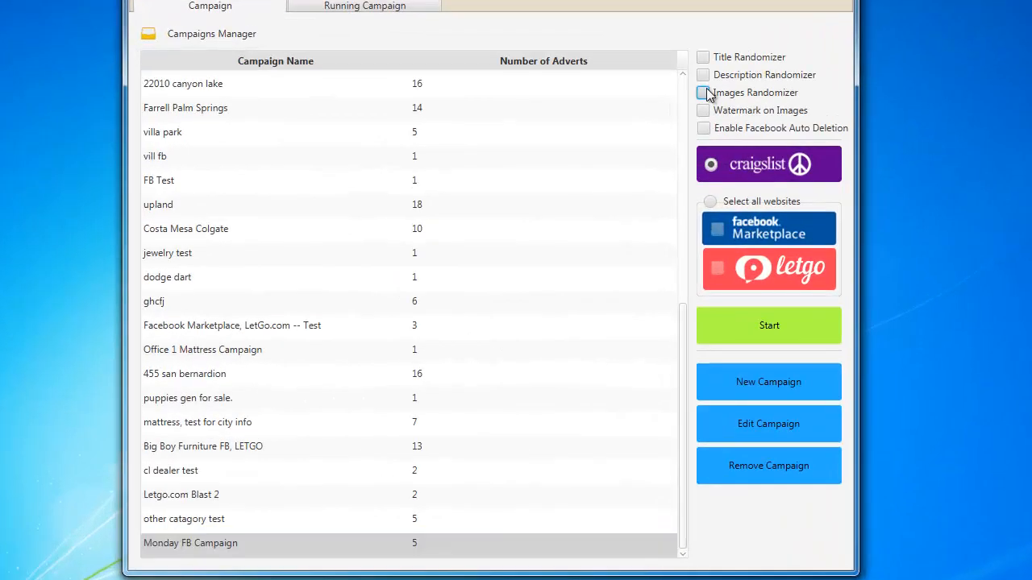
left_click(703, 93)
left_click(704, 130)
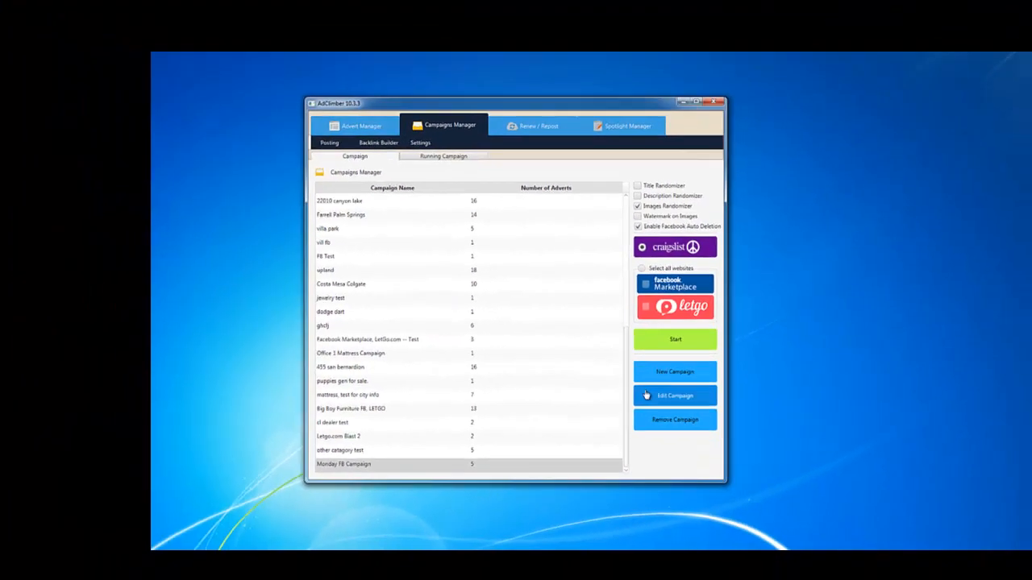
- Reopen Monday FB Campaign for editing, review its selected adverts and save it
left_click(631, 418)
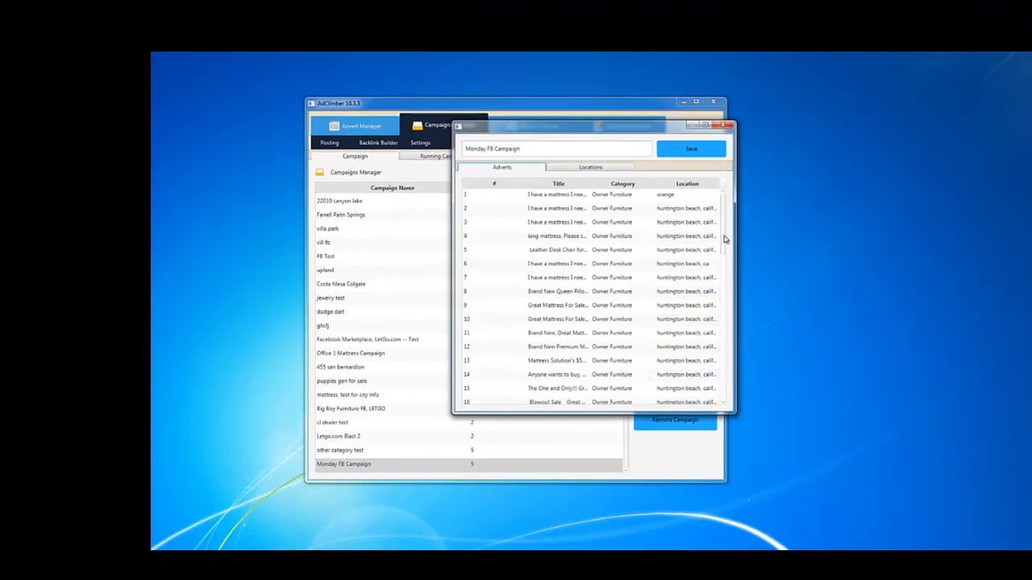
scroll(711, 244, "down", 12)
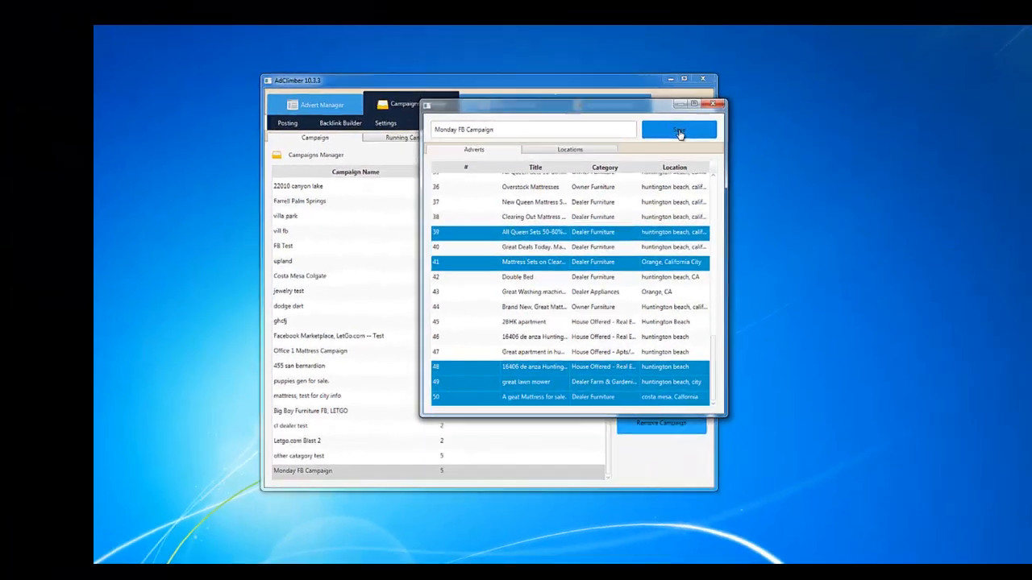
left_click(679, 133)
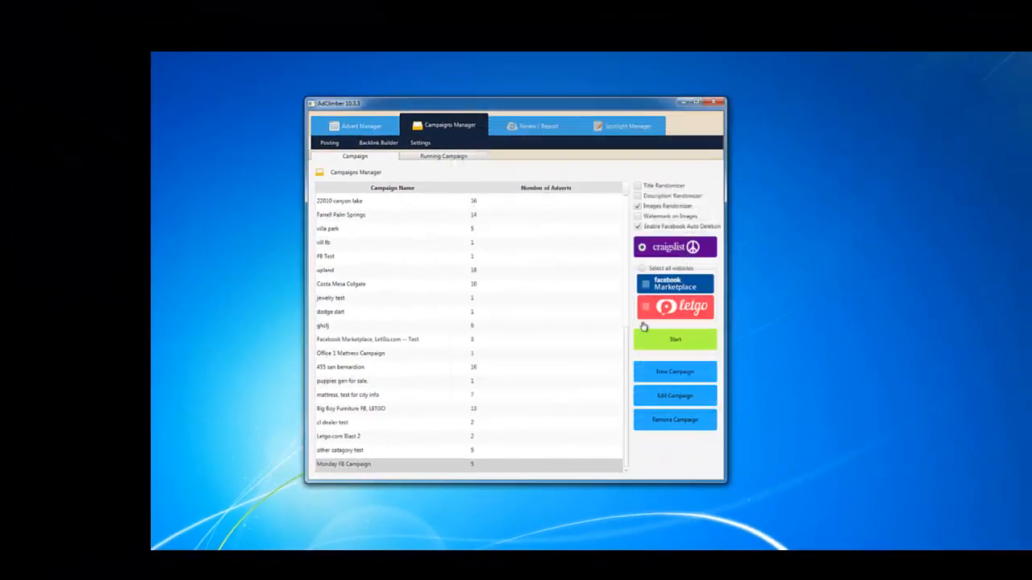
- Select Monday FB Campaign and set it to post to Facebook Marketplace only, excluding Letgo
left_click(529, 470)
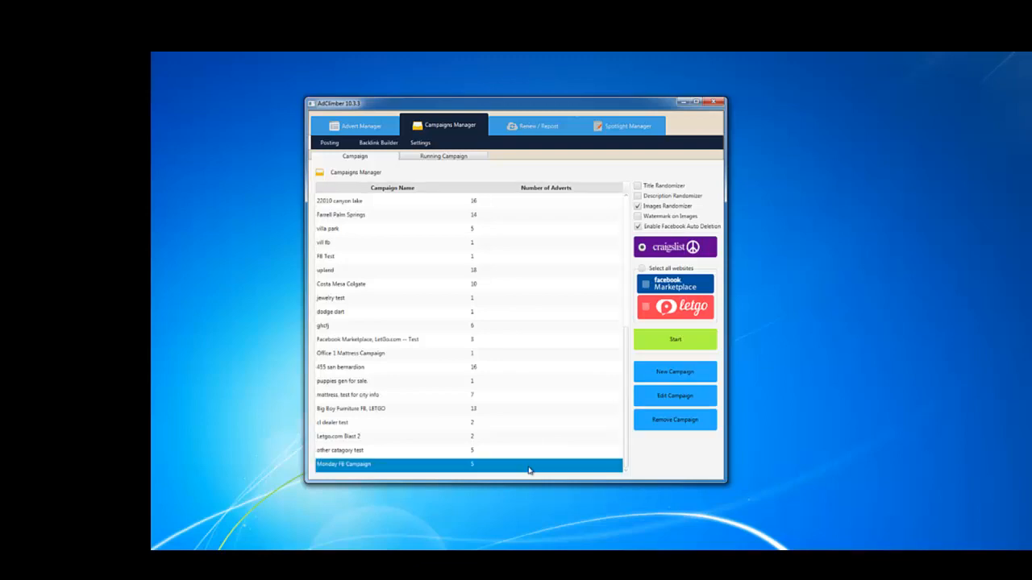
left_click(641, 268)
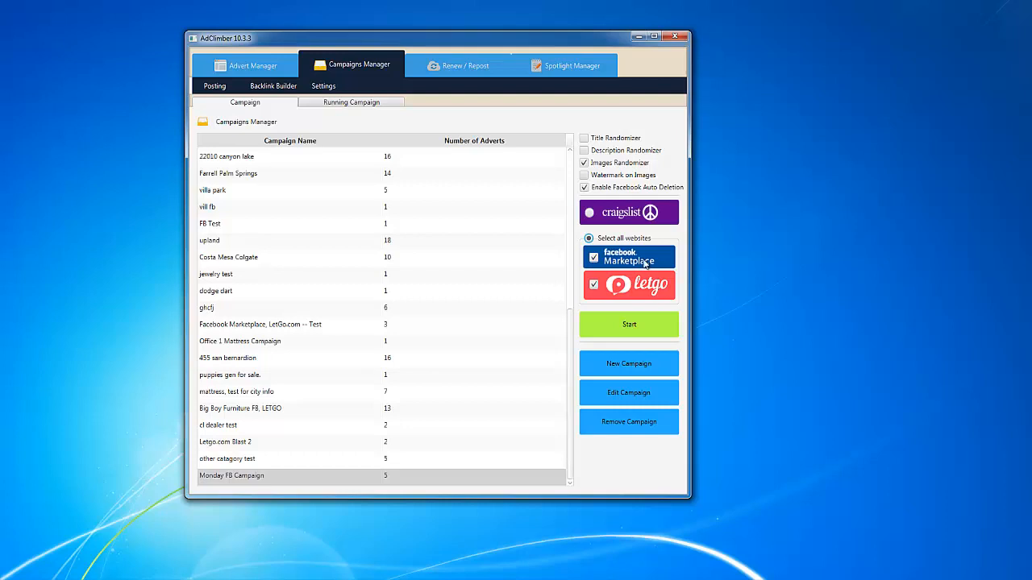
left_click(594, 285)
- Launch the campaign on the listed Facebook account with 1 minute between postings
left_click(632, 327)
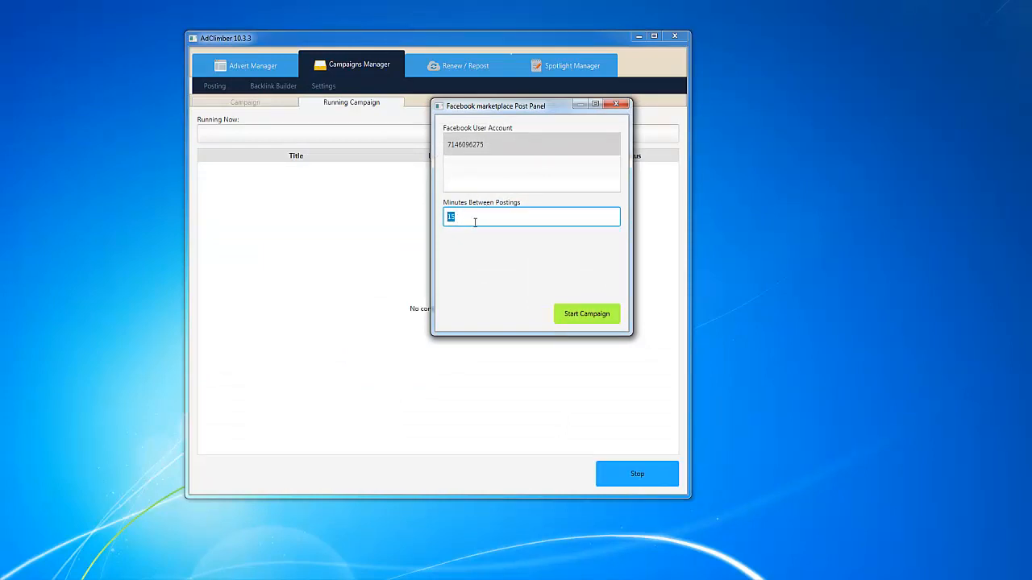
type("1")
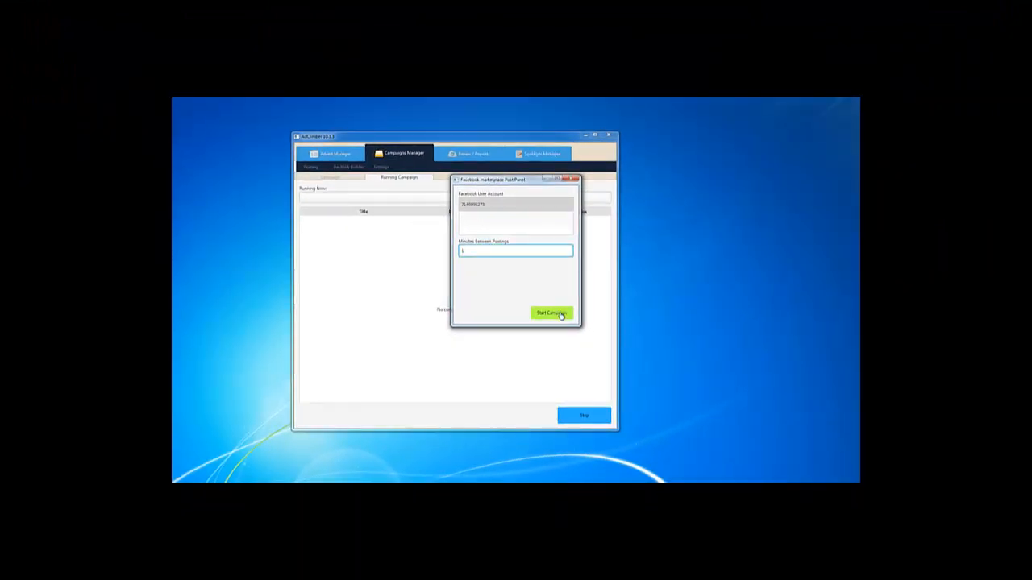
left_click(551, 314)
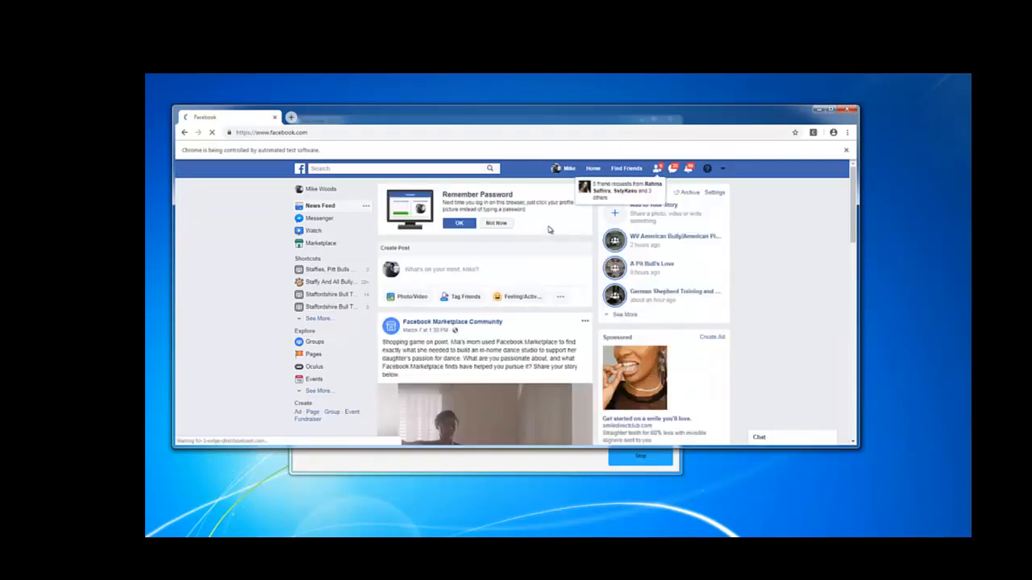
- Monitor the running campaign by checking the advert queue statuses and the Facebook Marketplace selling list
left_click(495, 472)
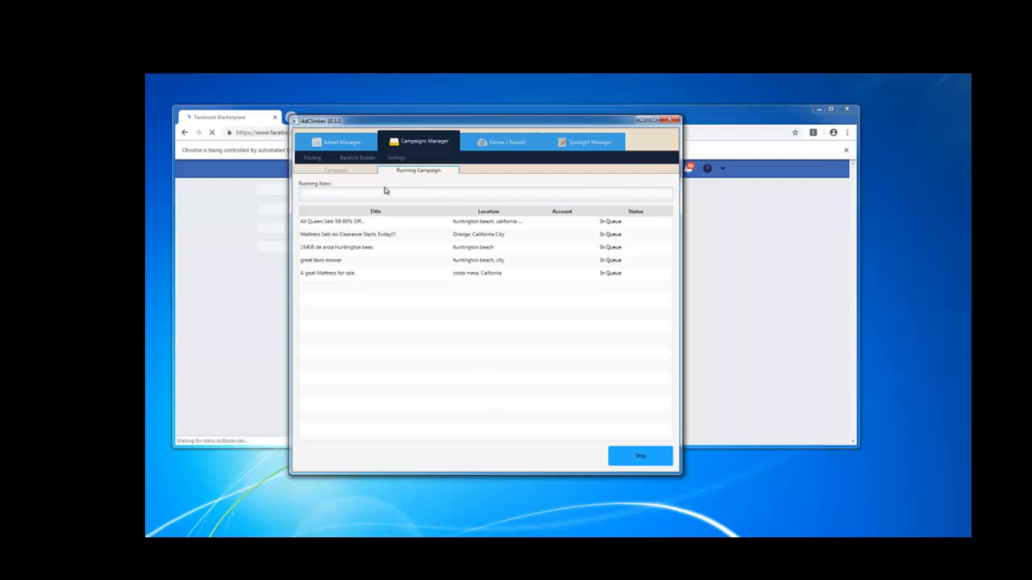
left_click_drag(403, 126, 642, 226)
left_click(592, 119)
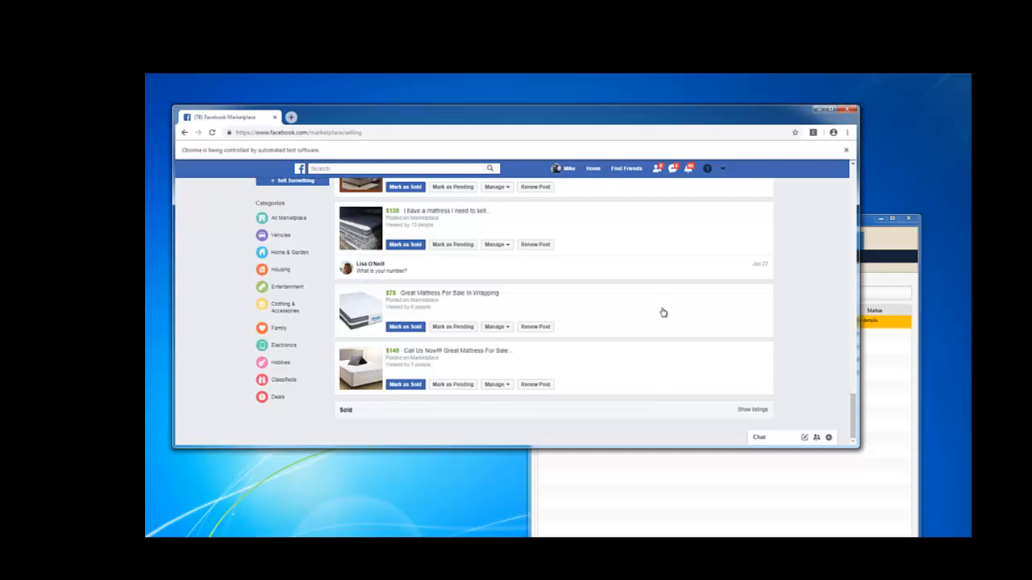
scroll(663, 312, "up", 5)
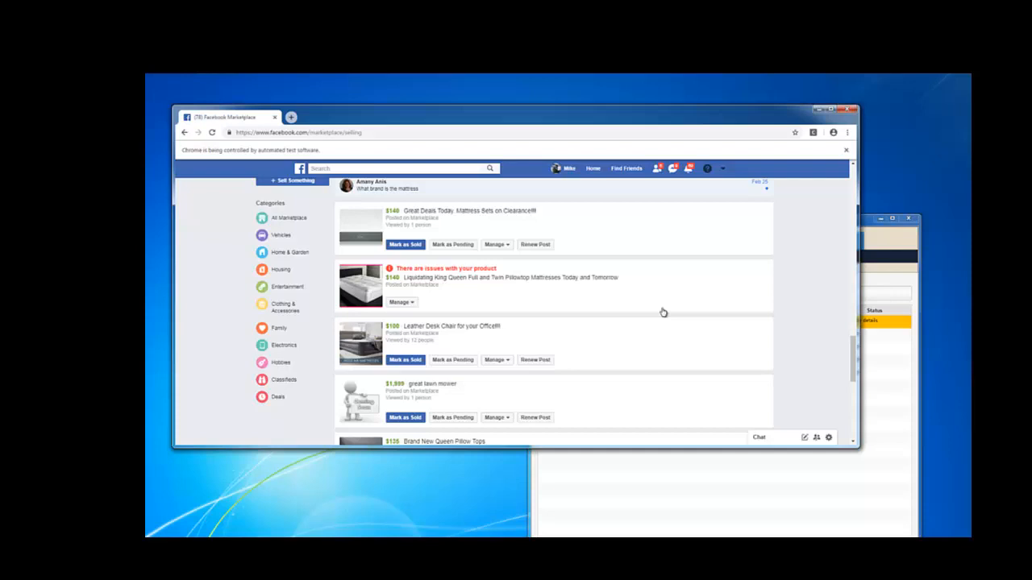
scroll(662, 312, "up", 5)
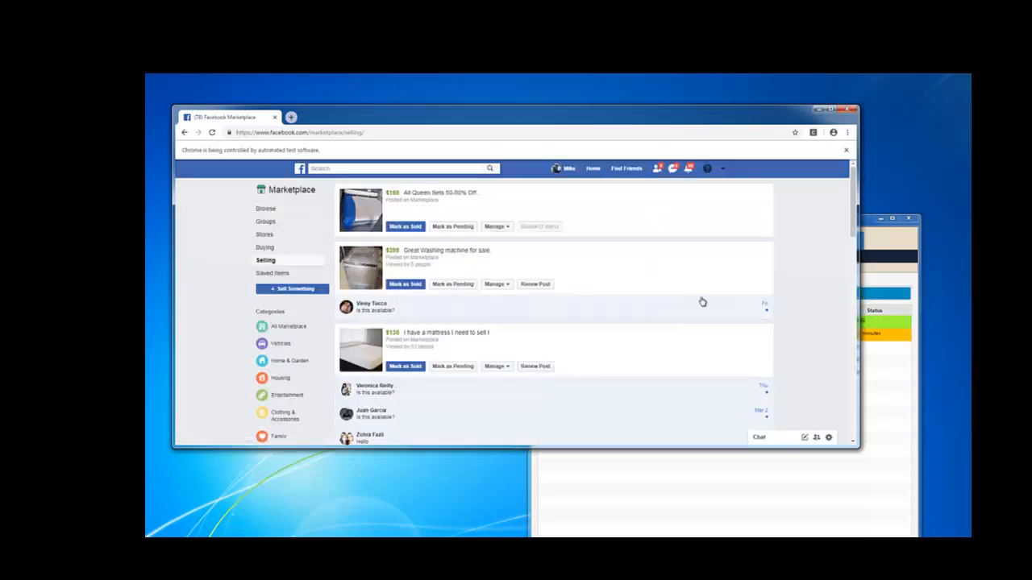
left_click(896, 236)
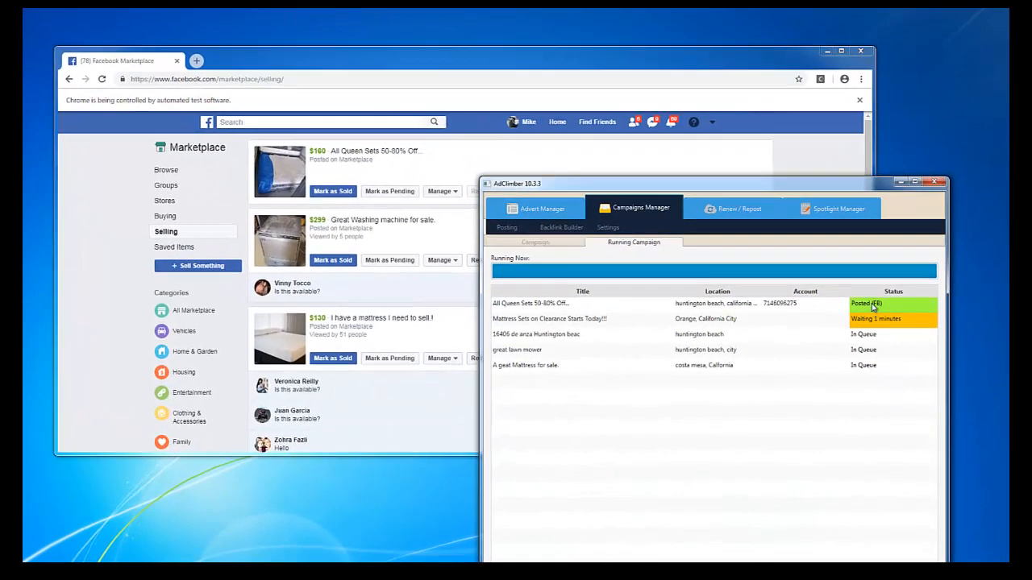